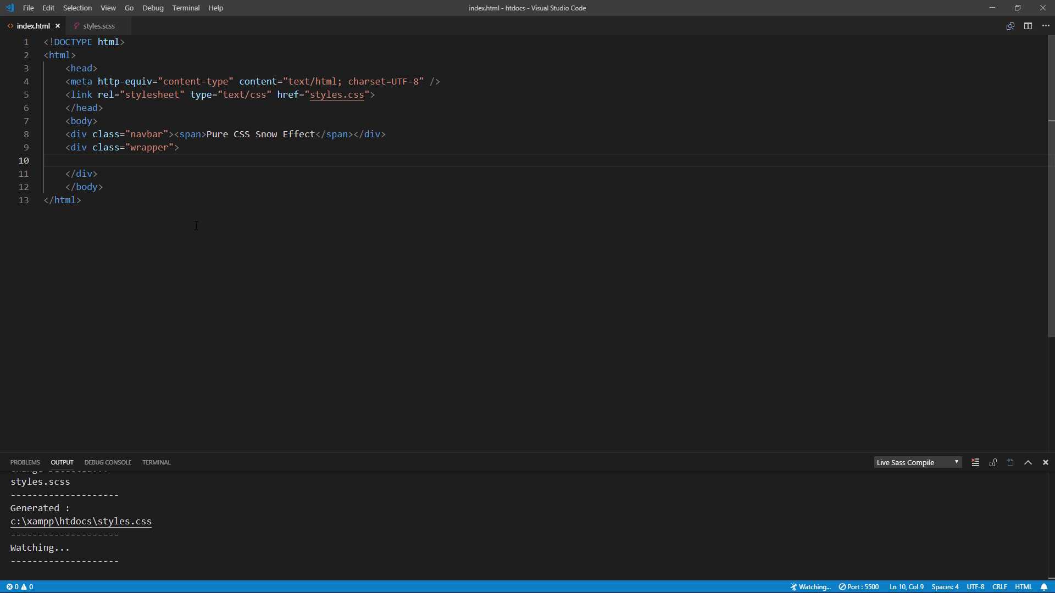
type("<div class=\"snow ")
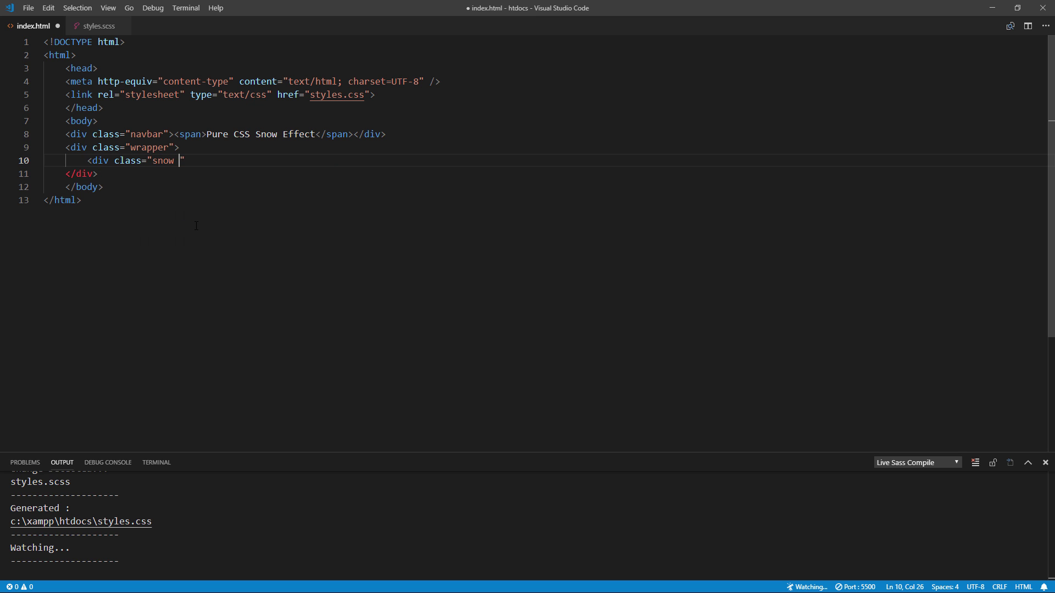
type("layer1\"></div>")
Step: Save index.html with the new snow layer1 div inside the wrapper
key("ctrl+s")
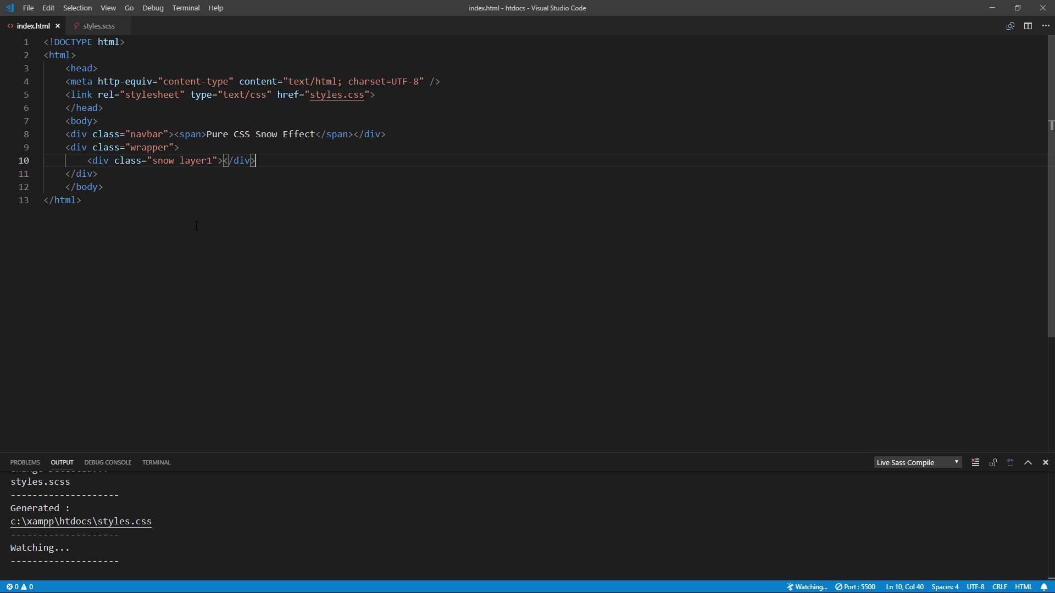
Step: Give .wrapper a radial-gradient background from #7397a1 to #3f2c41 at 30vw 20vh
left_click(97, 27)
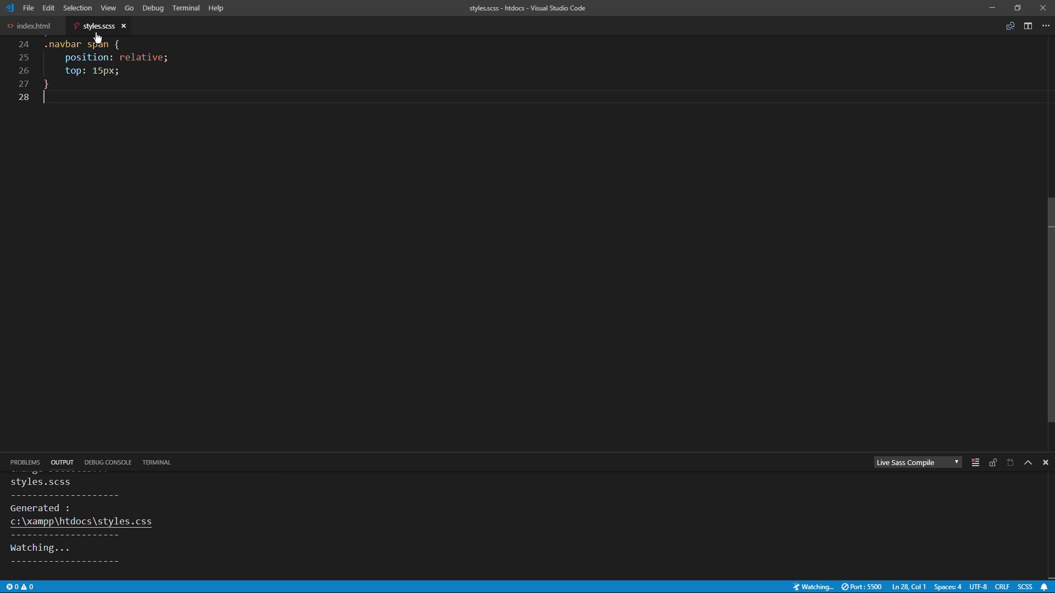
scroll(152, 100, "up", 2)
scroll(171, 147, "up", 6)
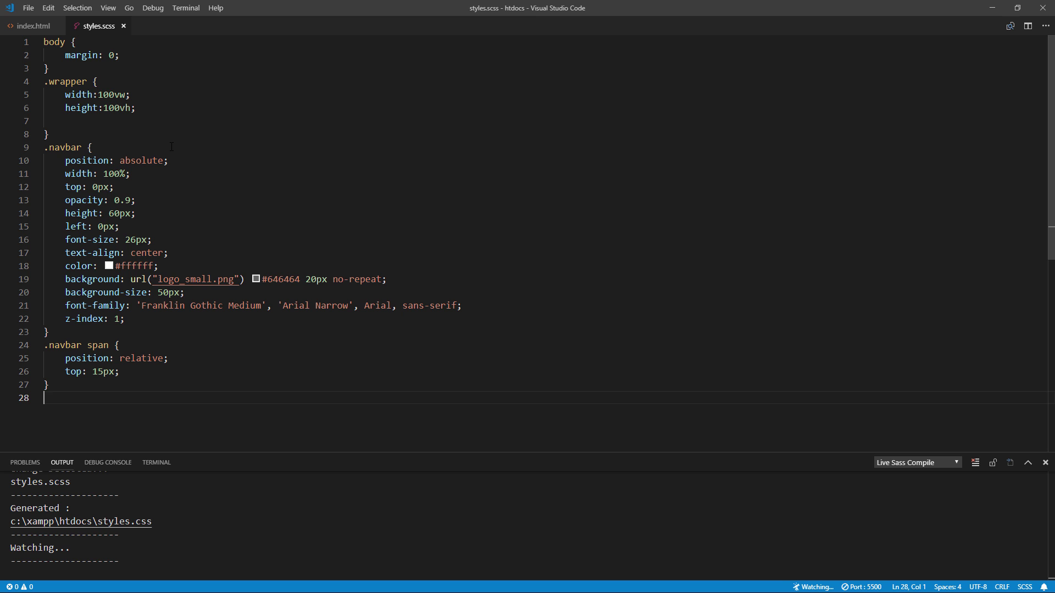
left_click(152, 122)
type("background: ra")
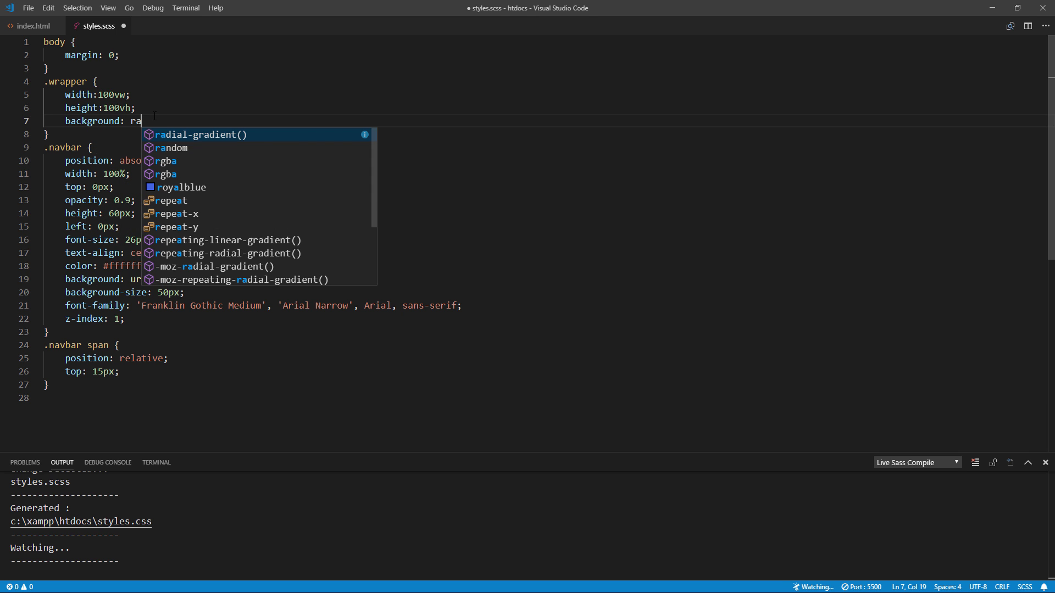
key("Return")
type("farth")
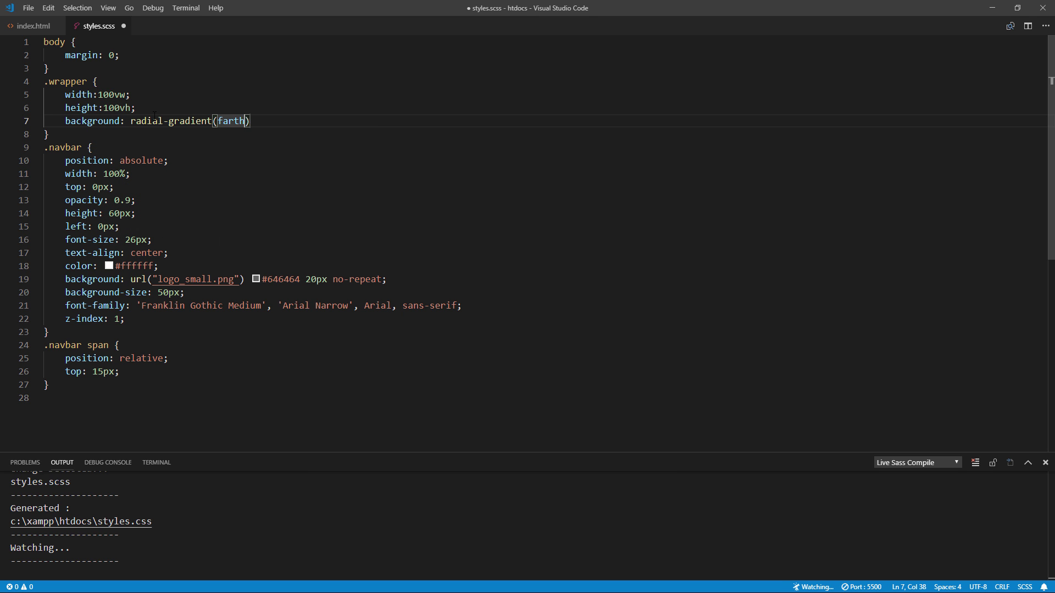
type("est-corner at")
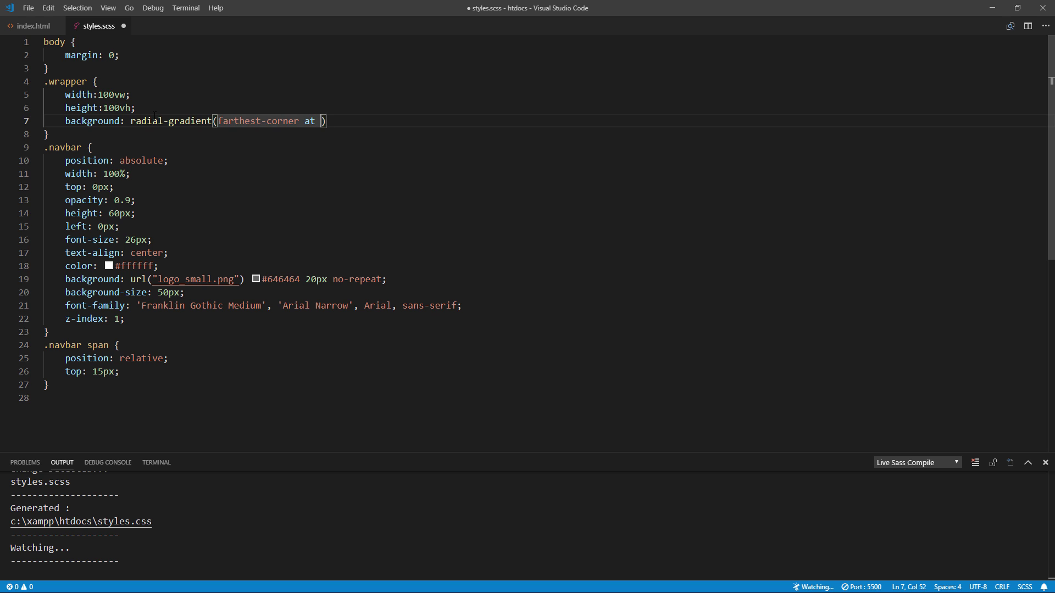
type(" 30vw 20vh")
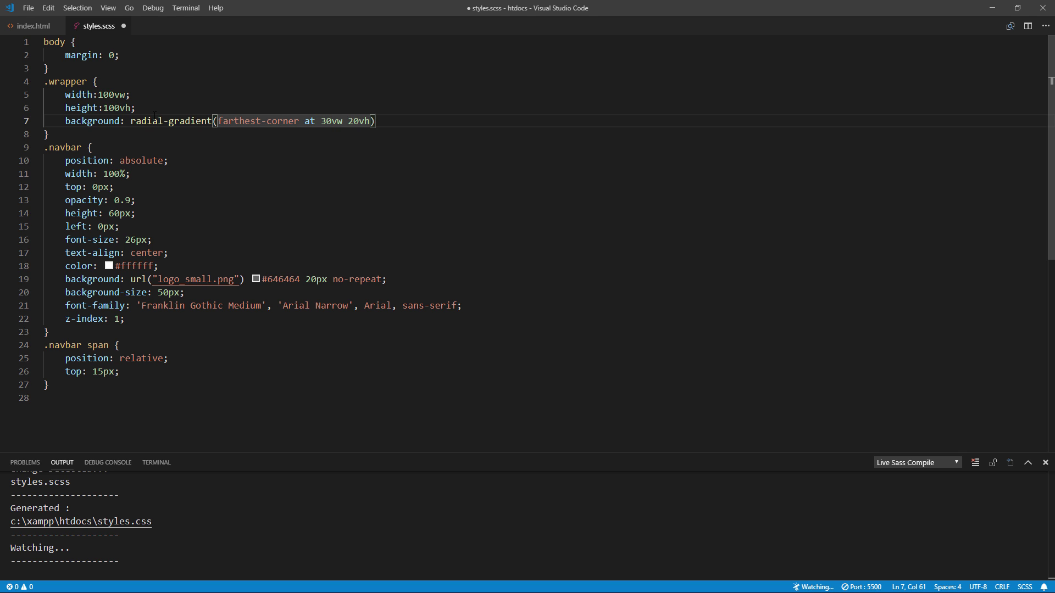
type(",#7397a1")
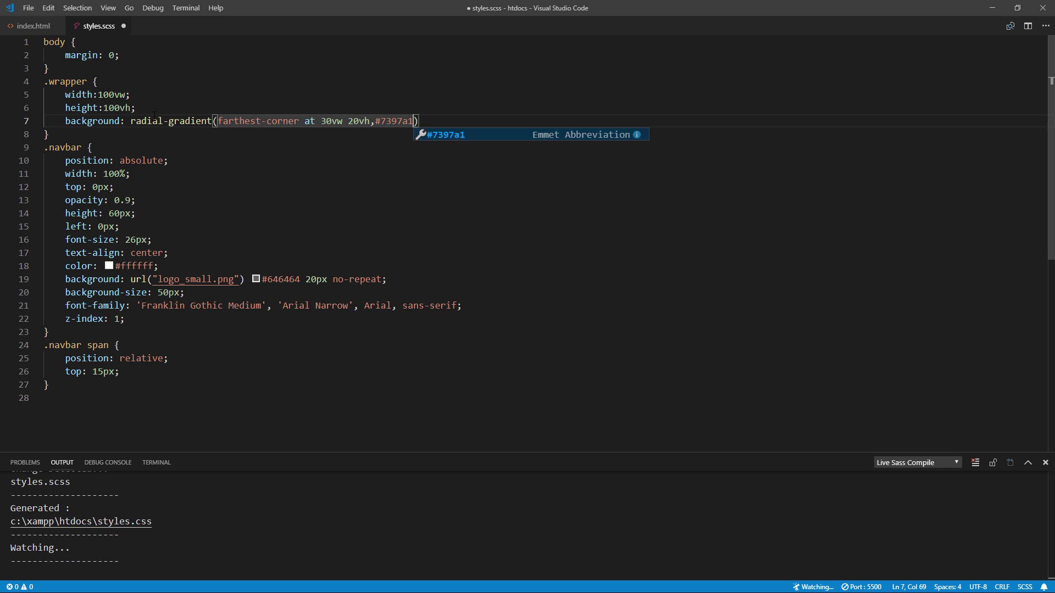
type(" 1%,")
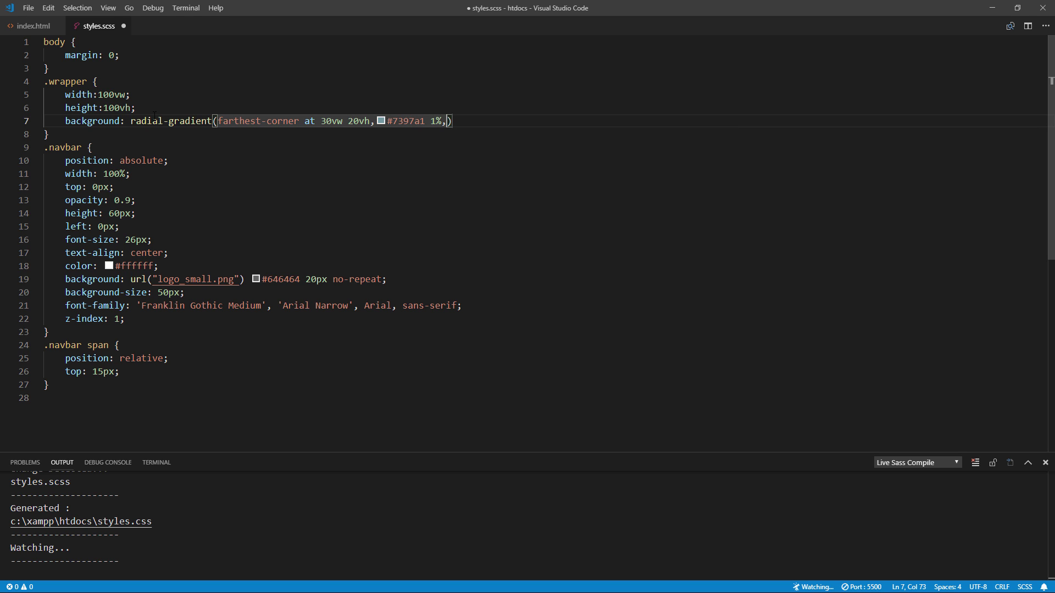
type("#3f2c41")
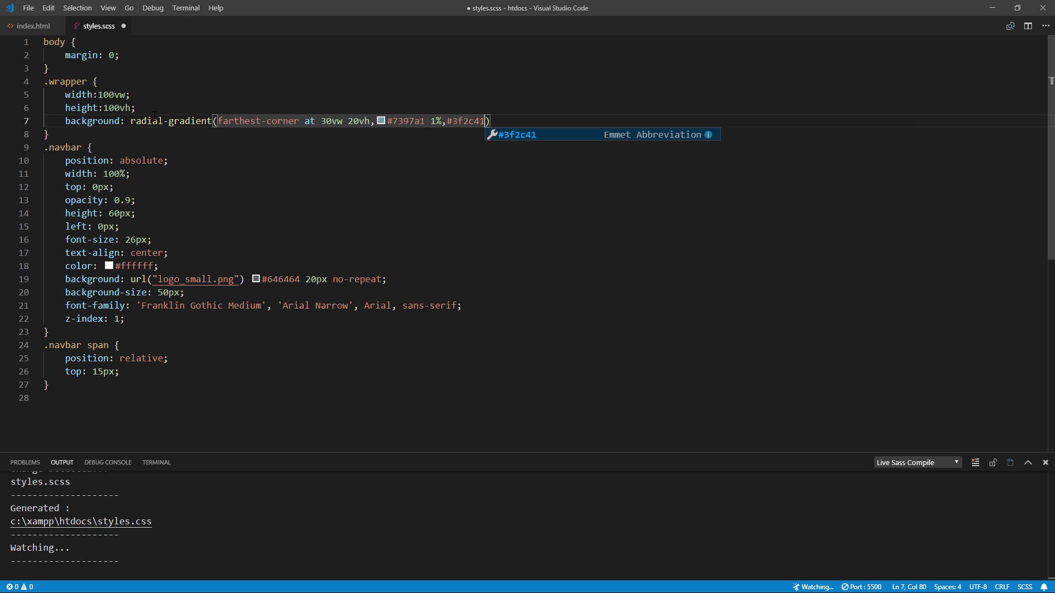
type(" 100%);")
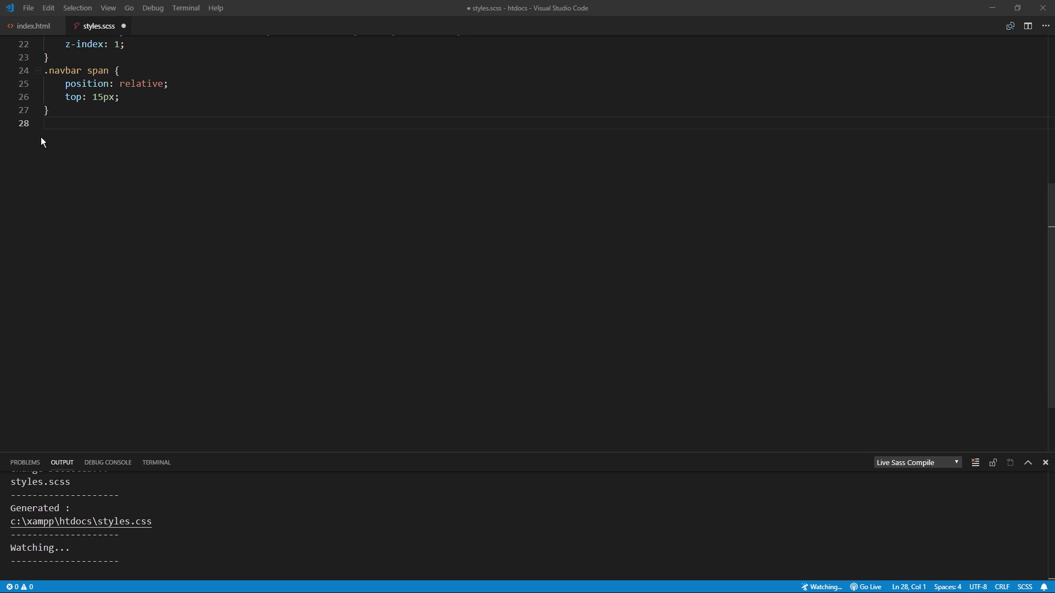
type(".snow {")
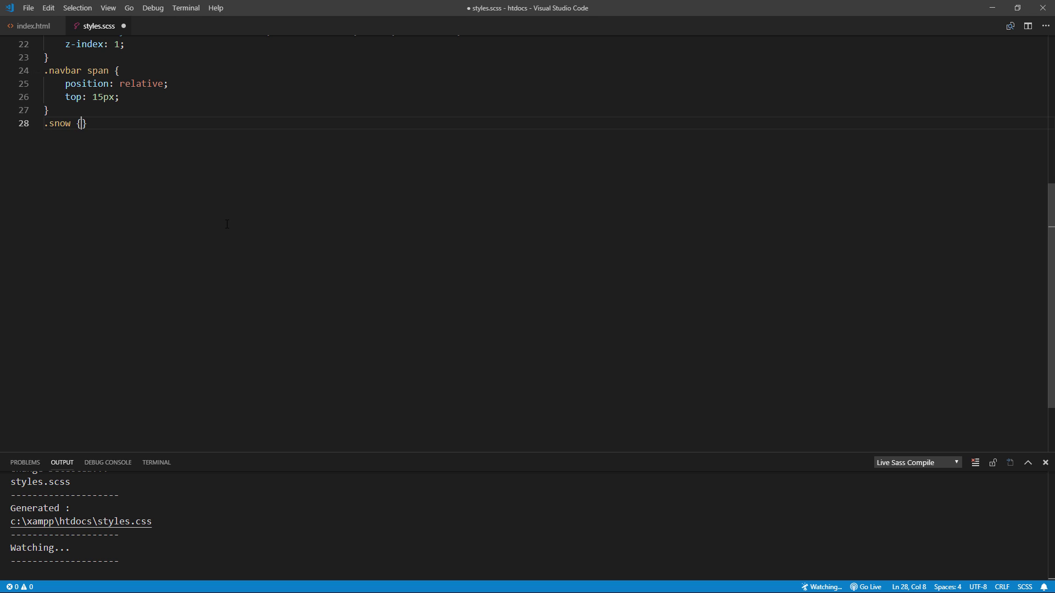
Step: Add a .snow rule with 50% border-radius and 0.8 opacity
key("Return")
type("border-radius")
key("Return")
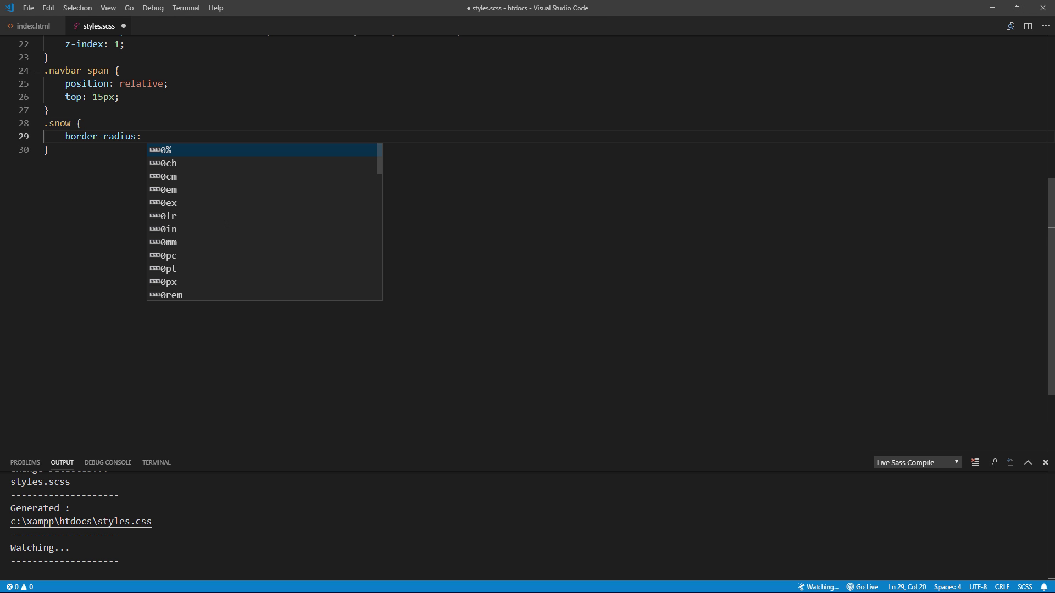
type("50%;")
key("Return")
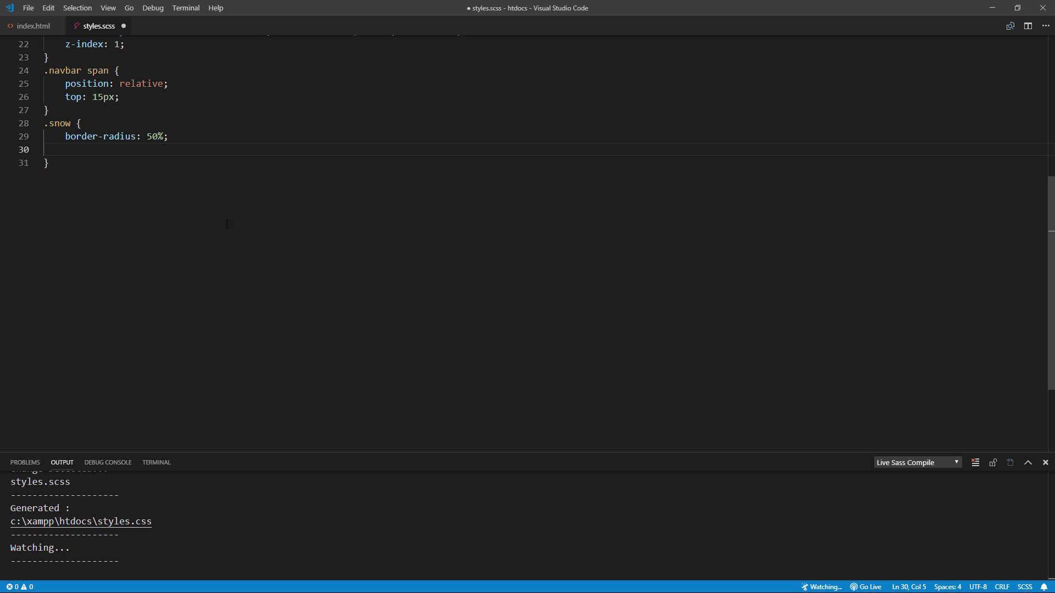
type("op")
key("Return")
type("0.8;")
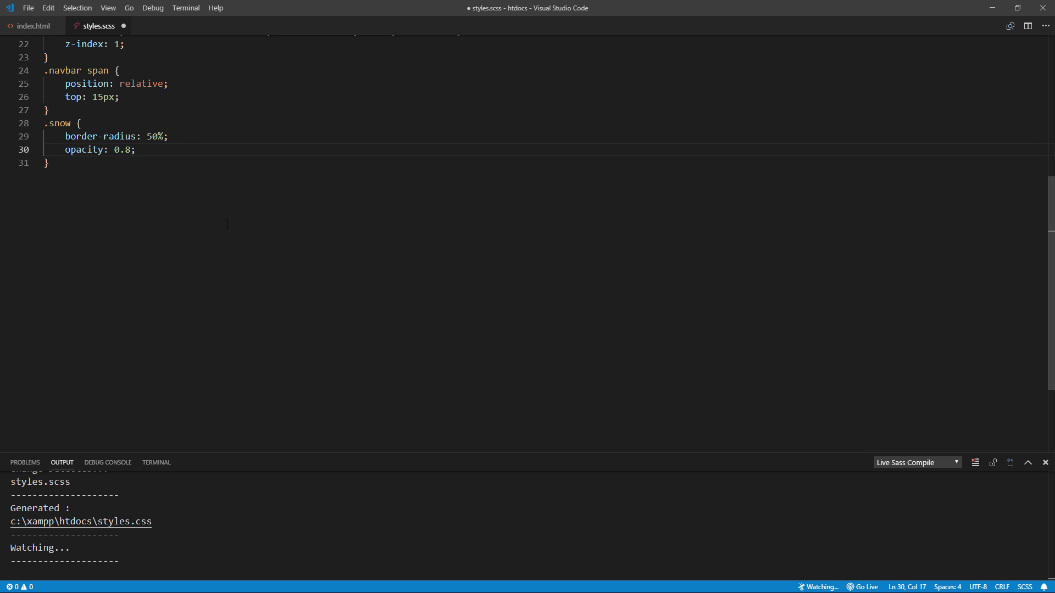
key("Down")
key("Return")
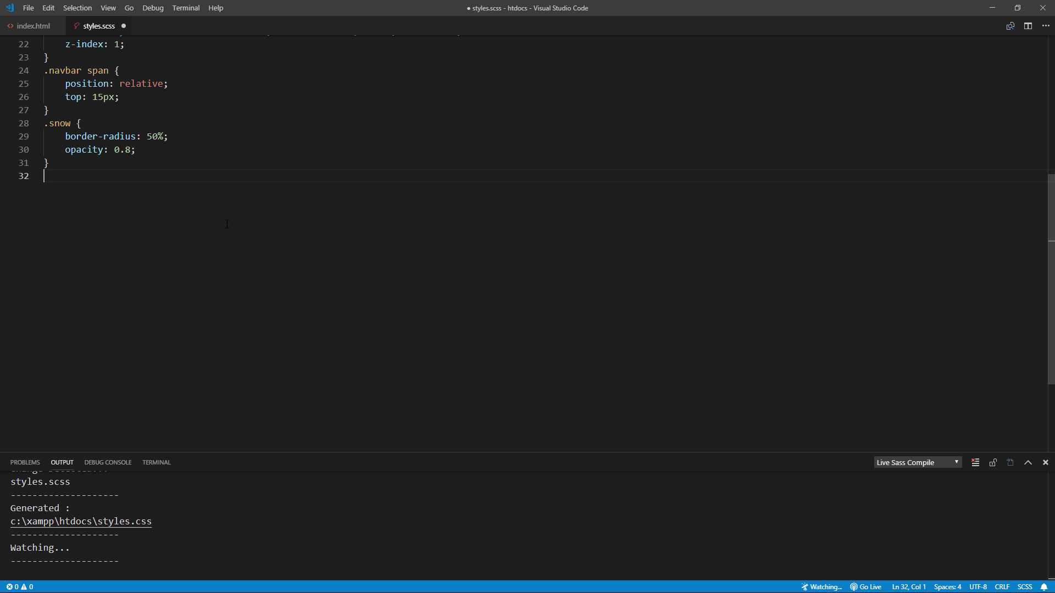
type(".layer1 ")
type("{")
Step: Add a .layer1 rule, 1.5rem square with 1.5px blur, and save to compile
key("Return")
type("width: ")
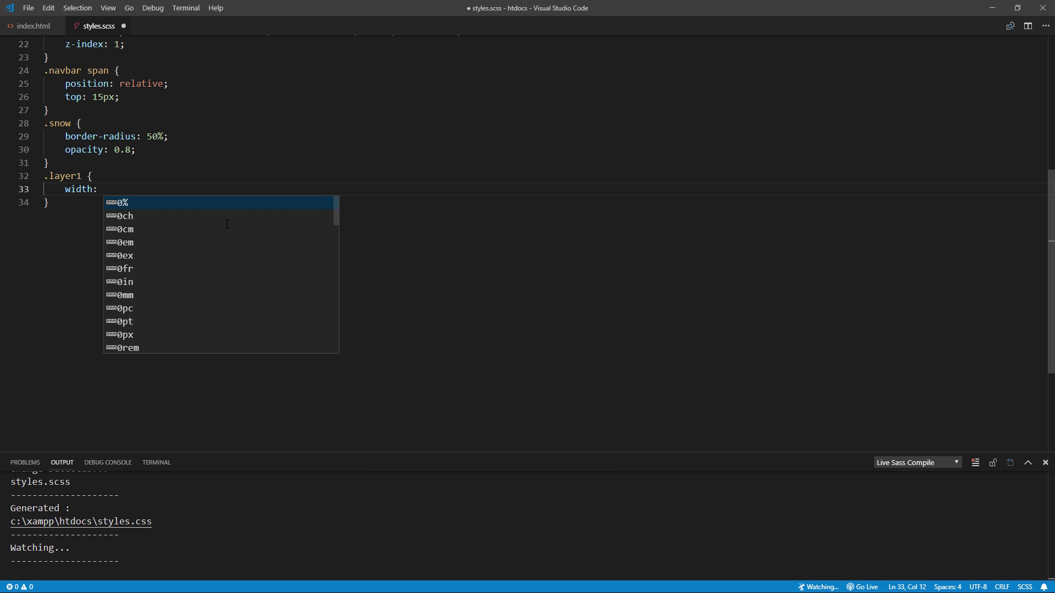
type("1.5rem;")
key("Return")
type("he")
key("Return")
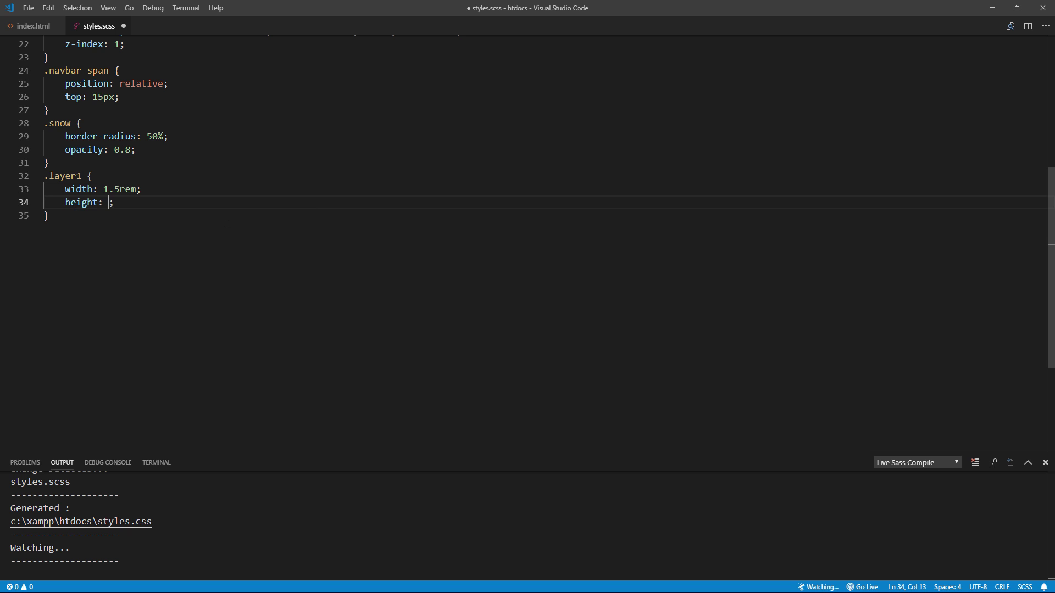
type("1.5rem;")
key("Return")
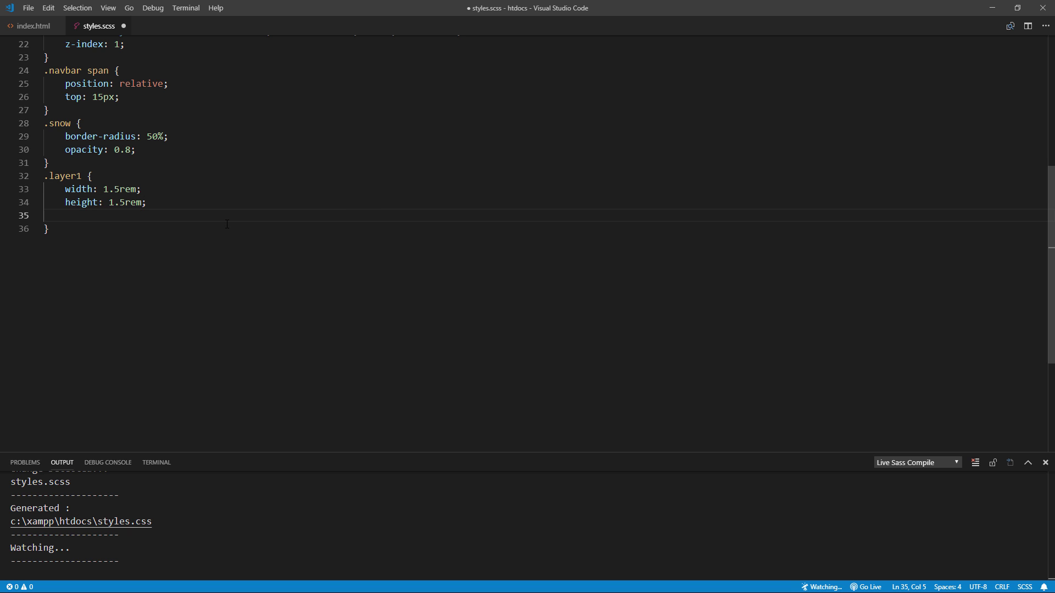
type("filter:blur(")
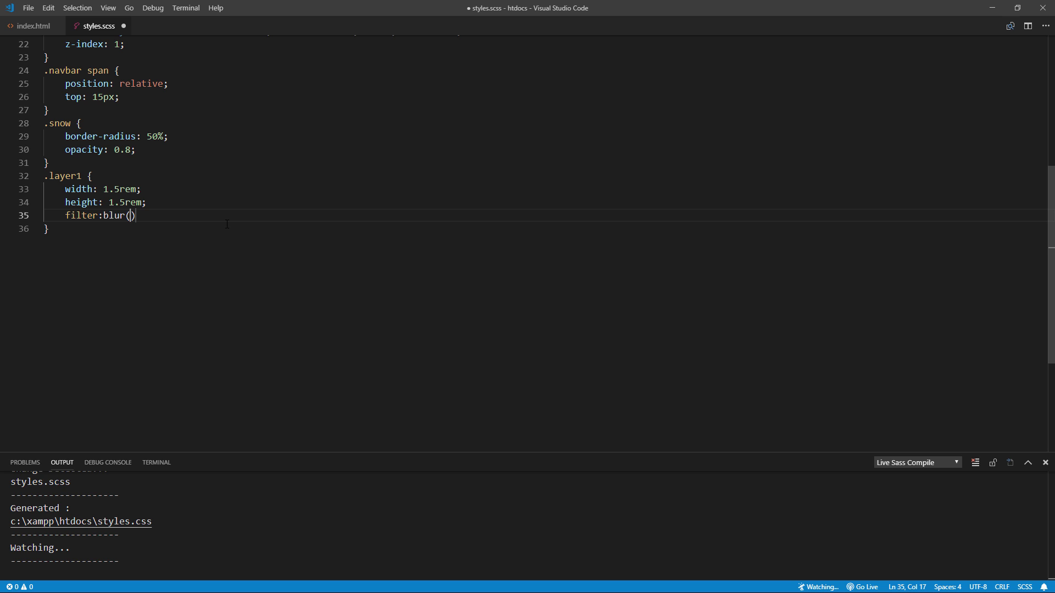
type("1.5px);")
key("Return")
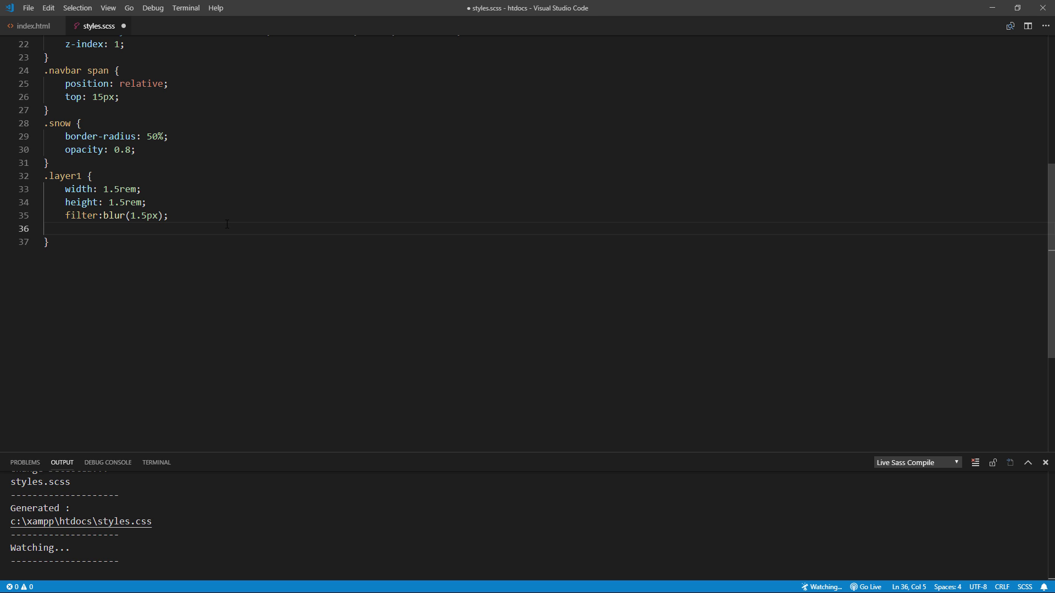
key("ctrl+s")
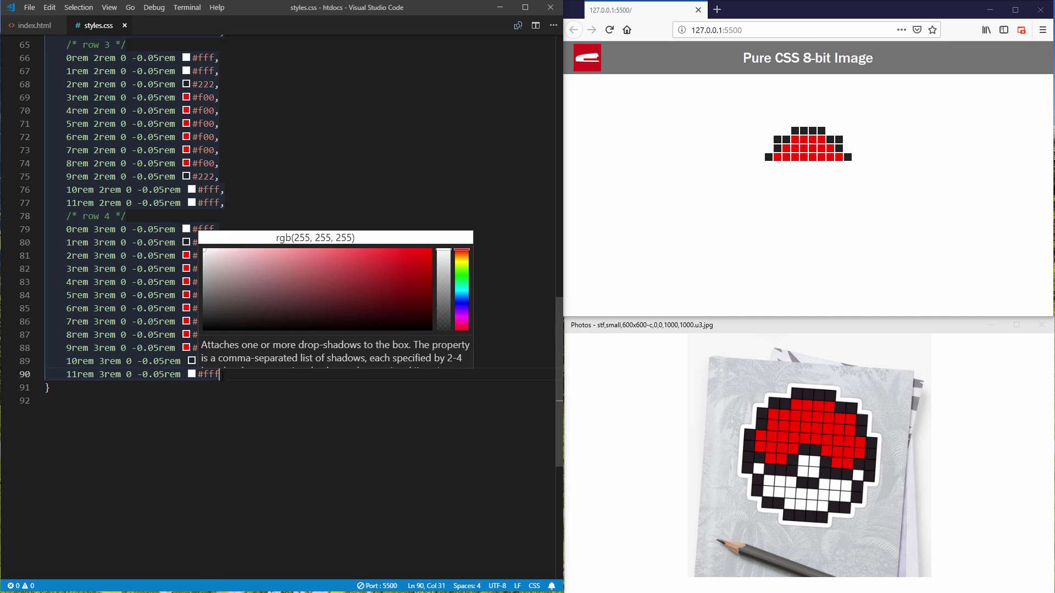
Step: Maximize Firefox and zoom the Pure CSS 8-bit Image page in two levels
double_click(757, 10)
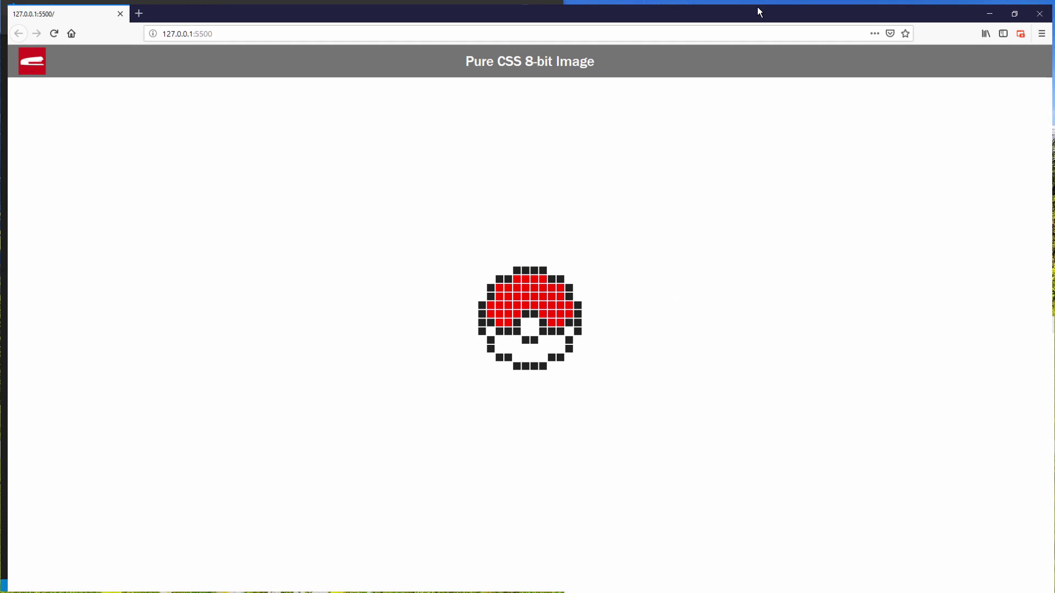
key("ctrl+plus")
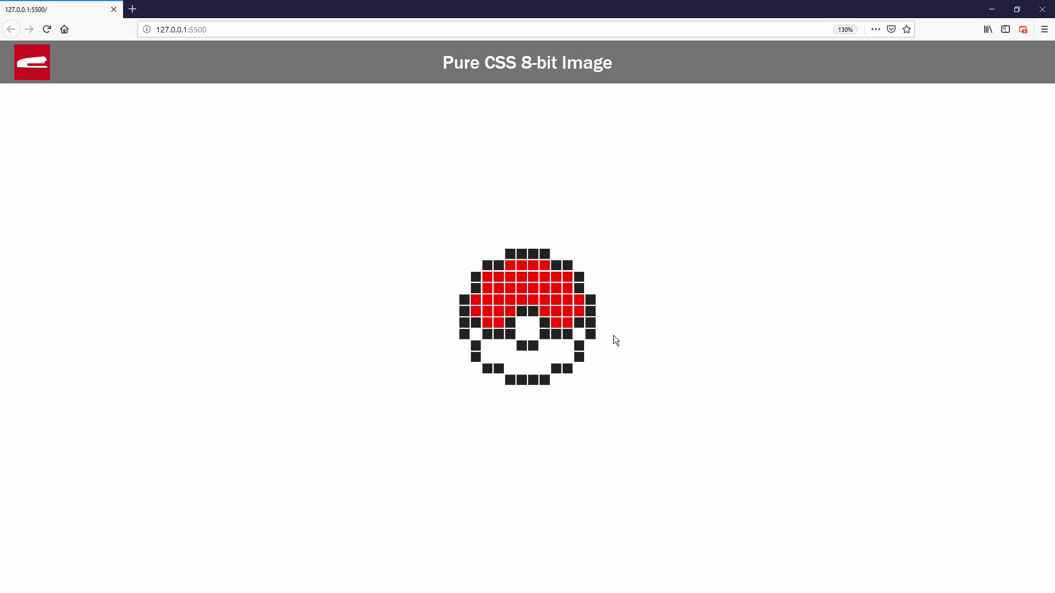
key("ctrl+plus")
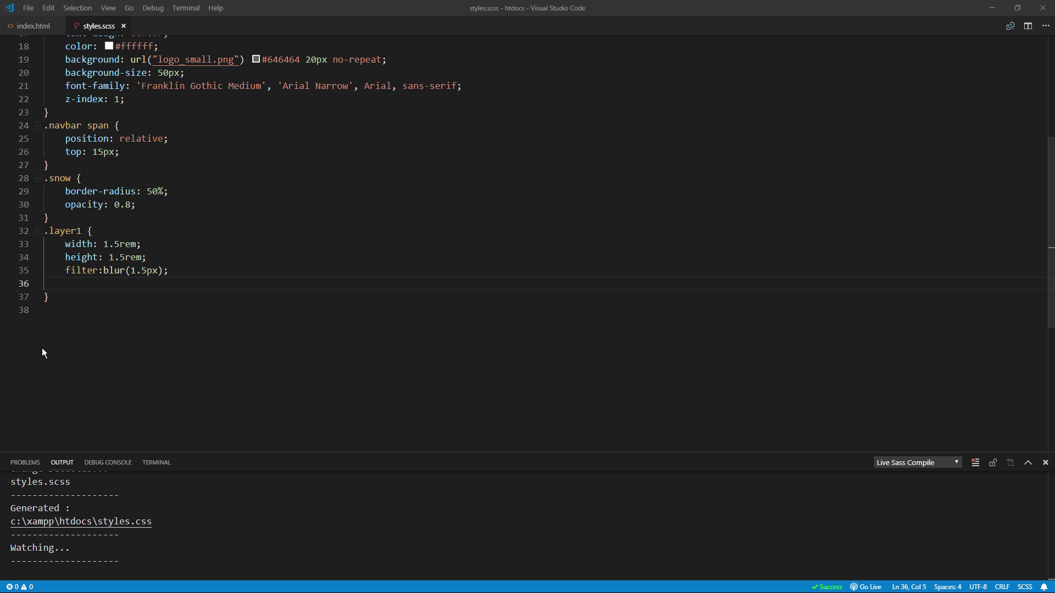
left_click(267, 166)
key("Return")
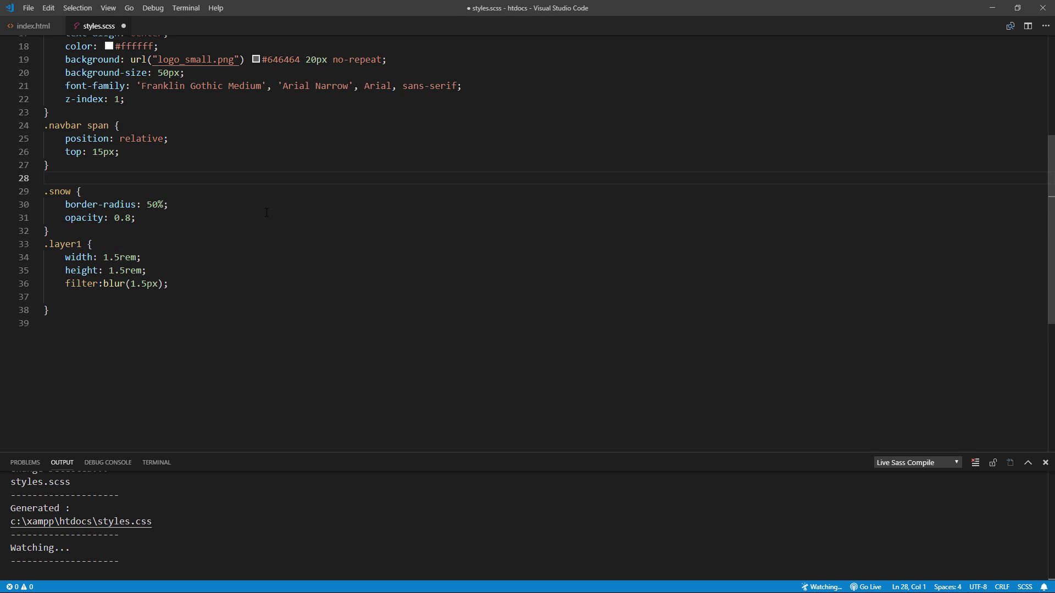
type("\"\";")
key("Return")
type("@")
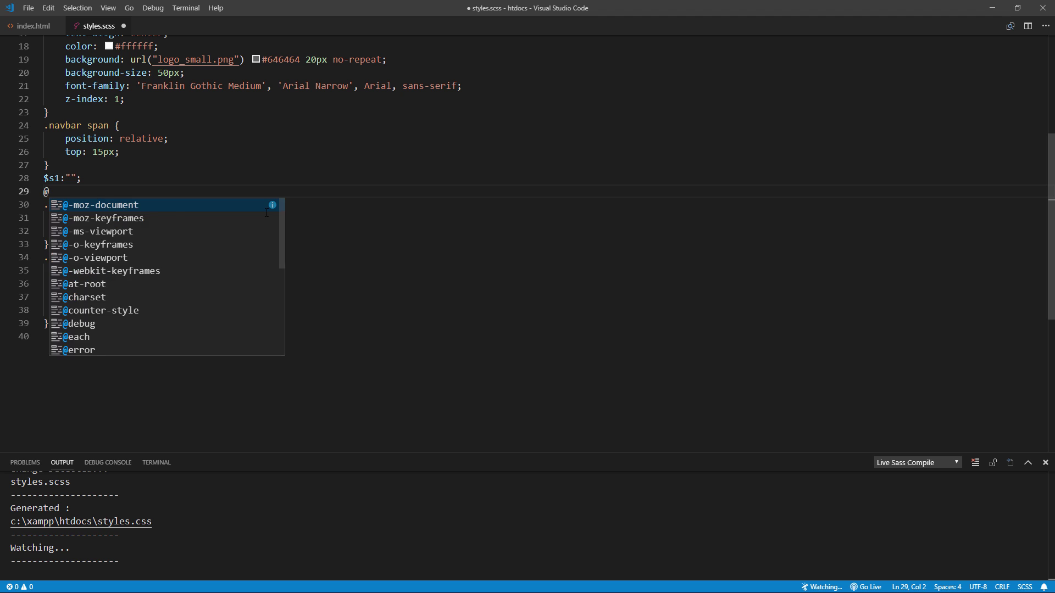
type("for $i from")
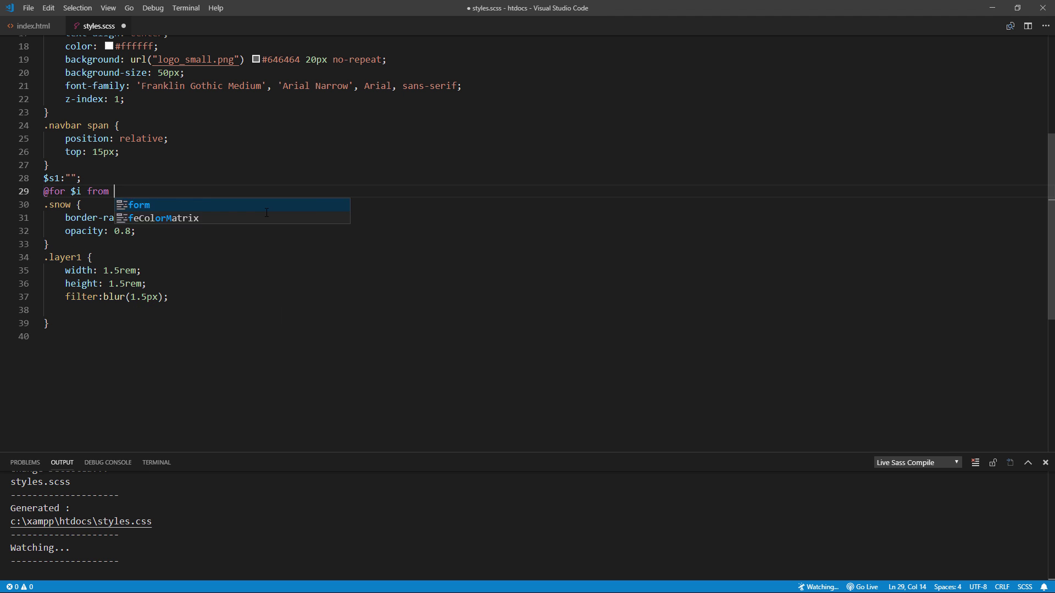
type(" 1 through 400 {")
key("Return")
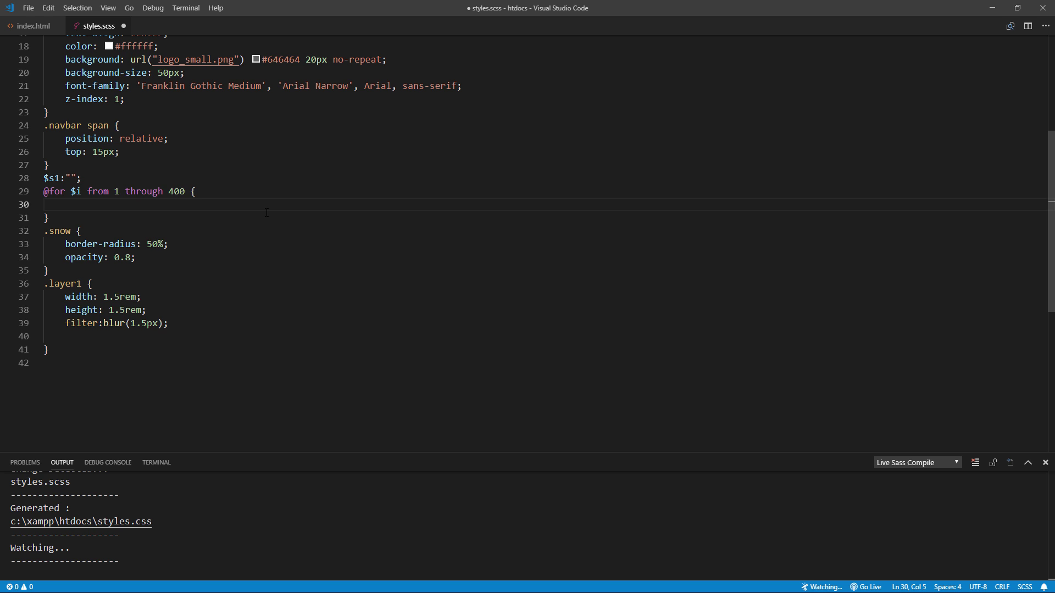
type("s1:")
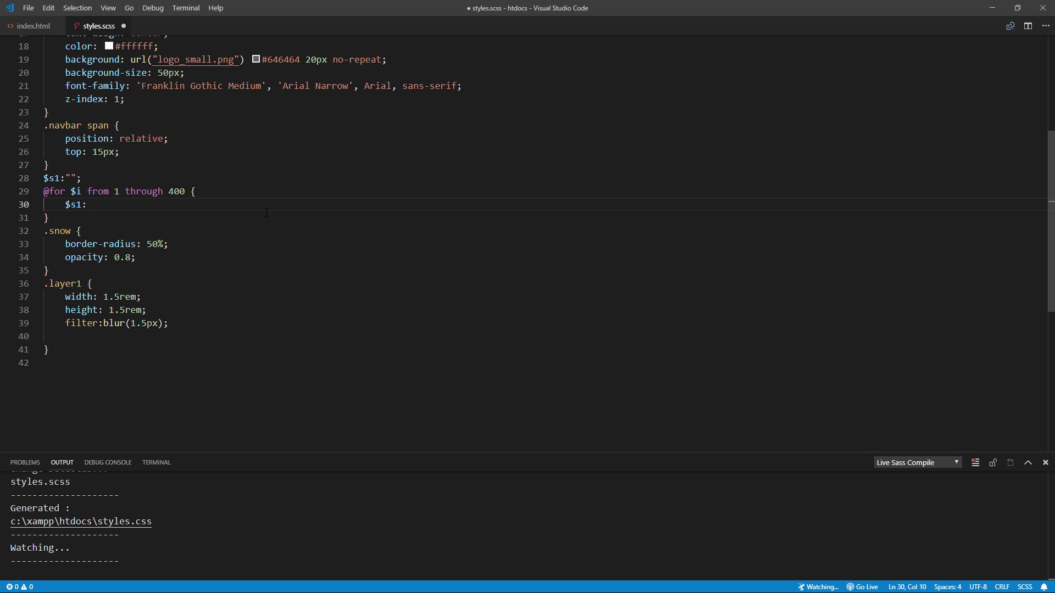
type(" $s1 + rand")
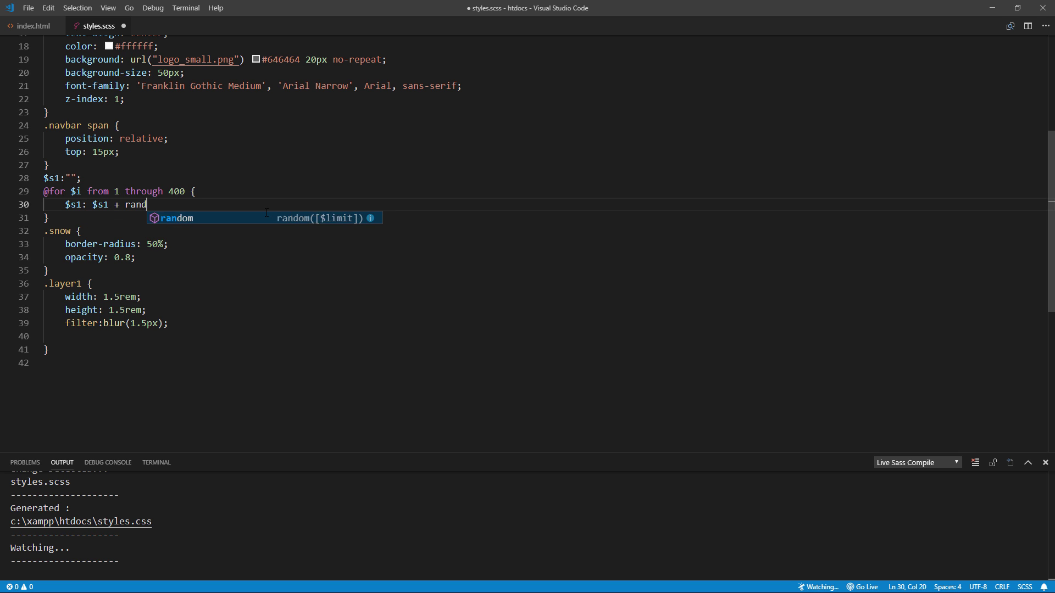
type("om(1000)*0.")
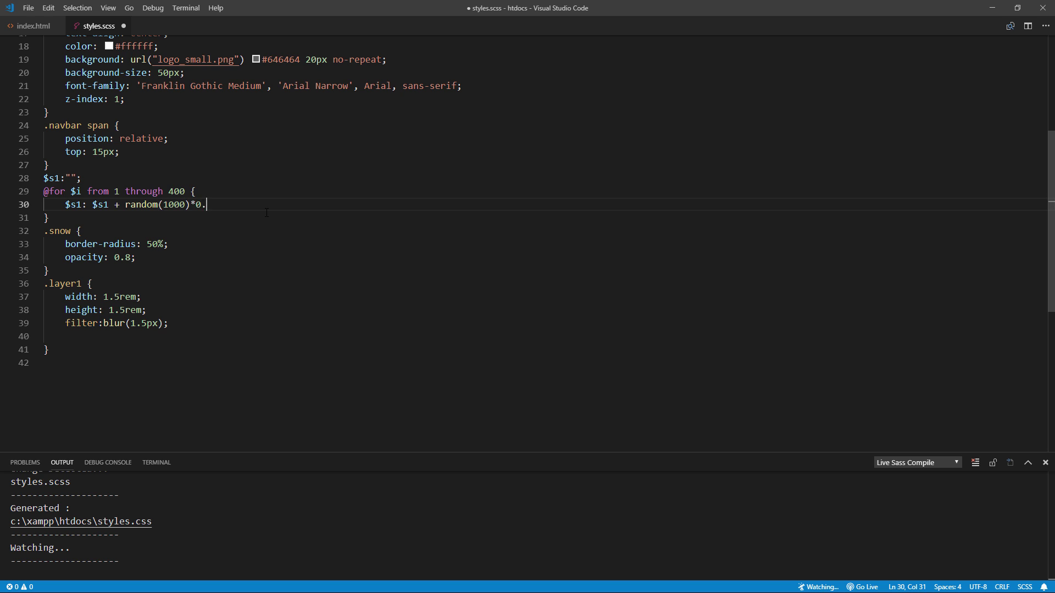
type("1vw")
Step: Append random vw/vh white shadow offsets to $s1, adding a comma when $i < 400
left_click_drag(231, 205, 114, 205)
key("ctrl+c")
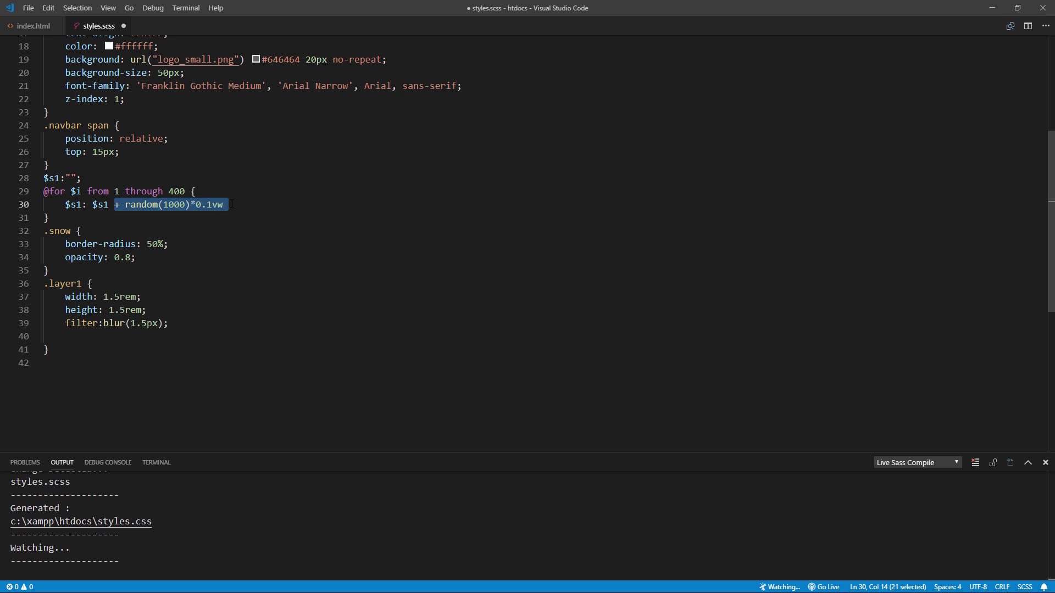
left_click(364, 199)
key("ctrl+v")
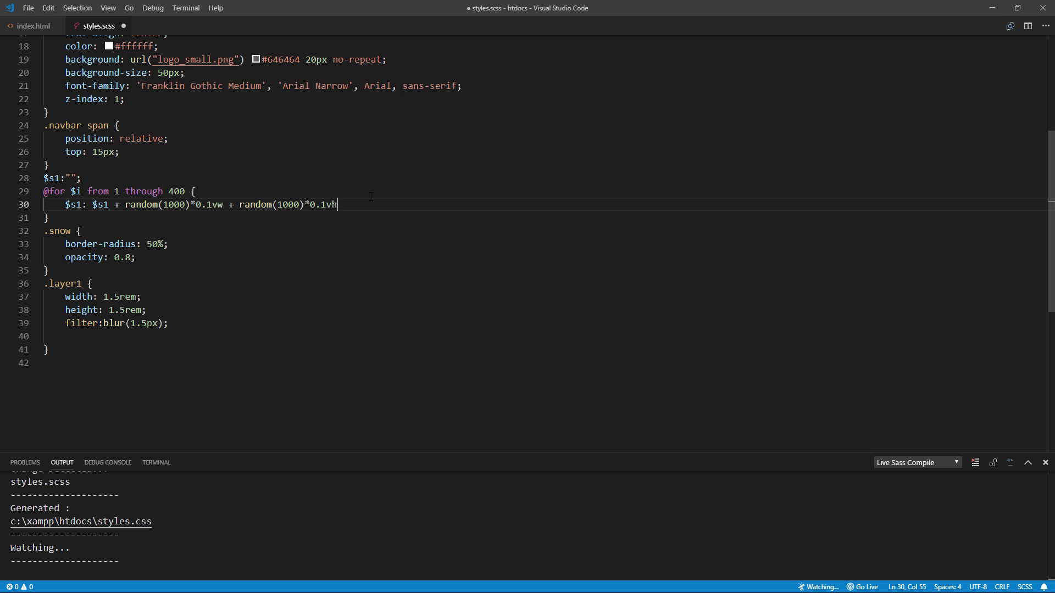
left_click(239, 204)
type("\" \" +")
key("End")
type("random(")
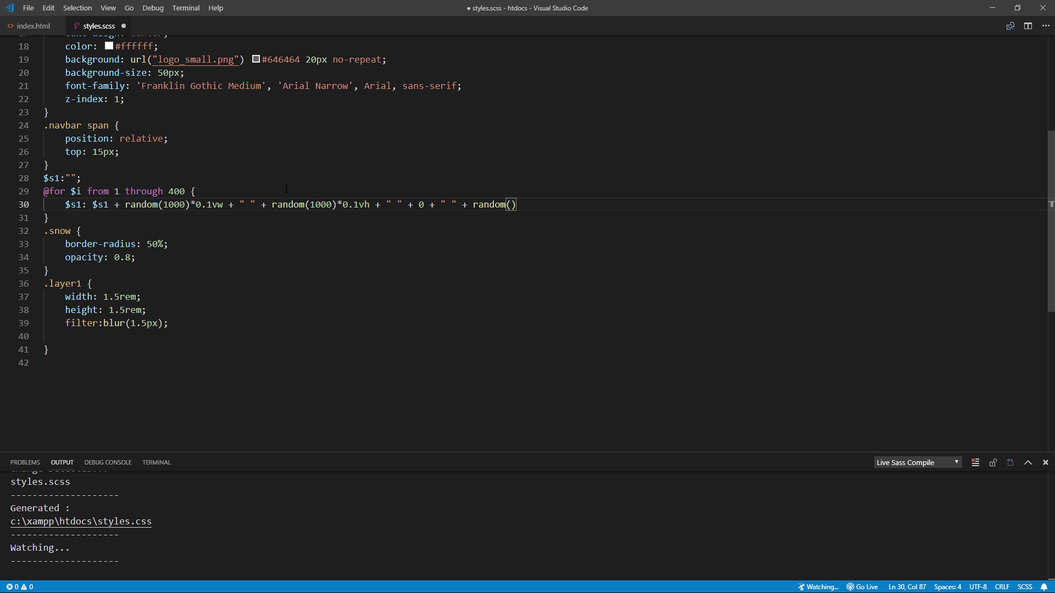
type("50)*-0.01r")
type("em + #")
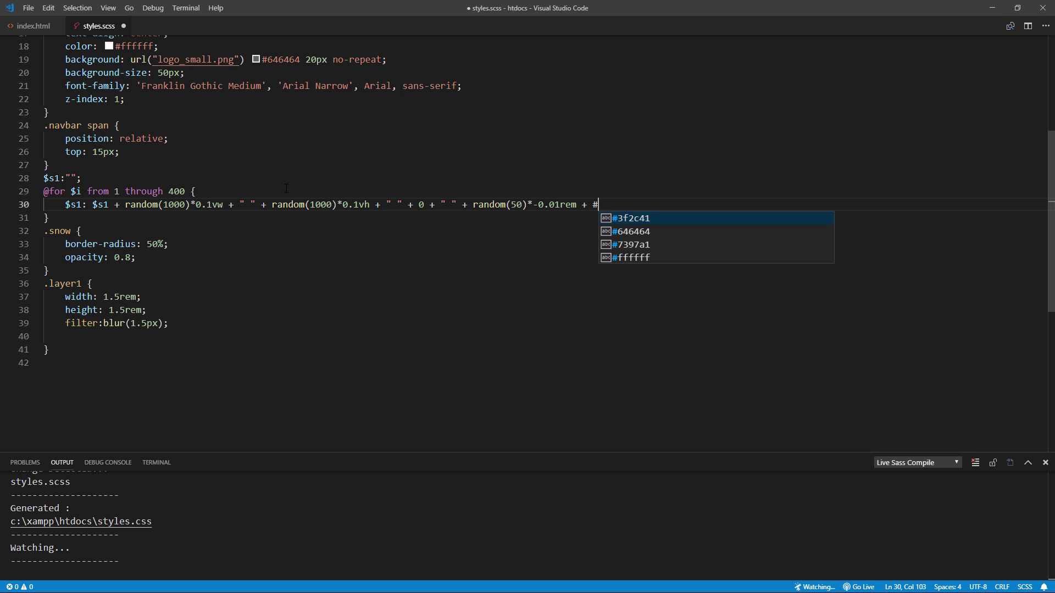
type("fff;")
key("Return")
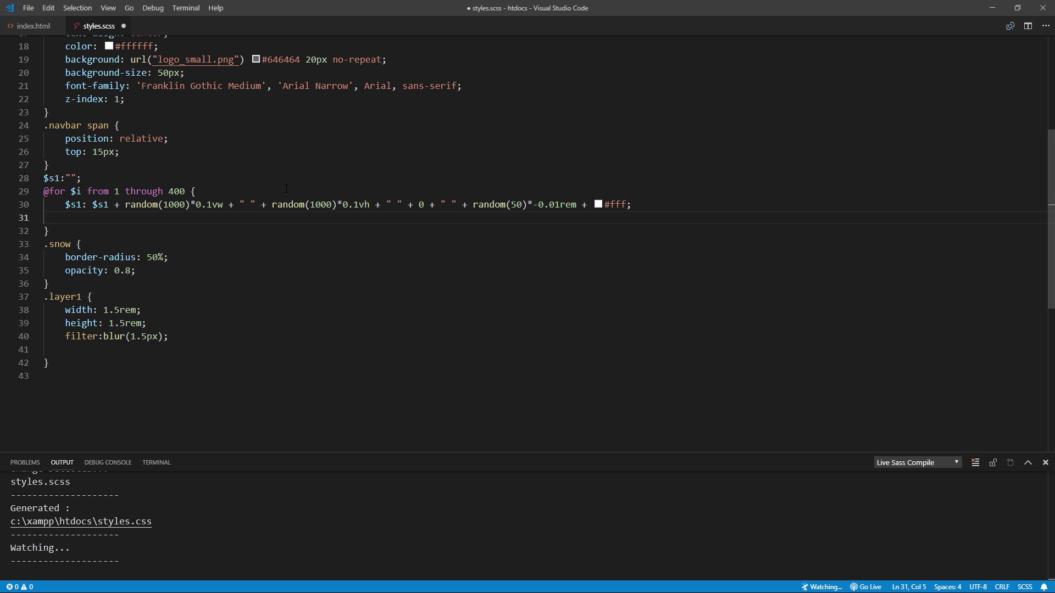
type("@if $")
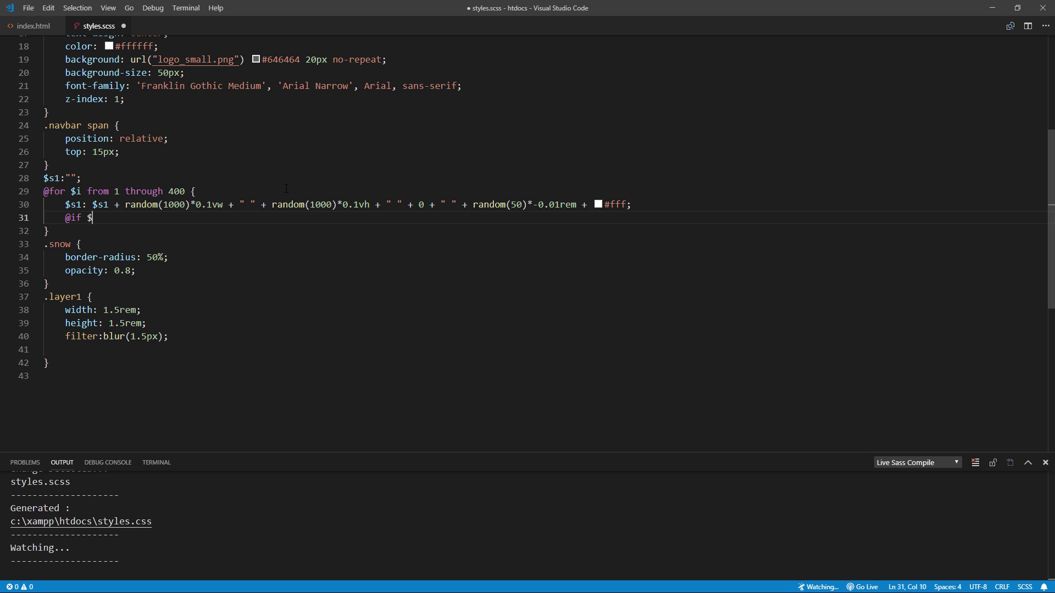
type("i < 400")
type(" {")
key("Return")
type("$s1: $")
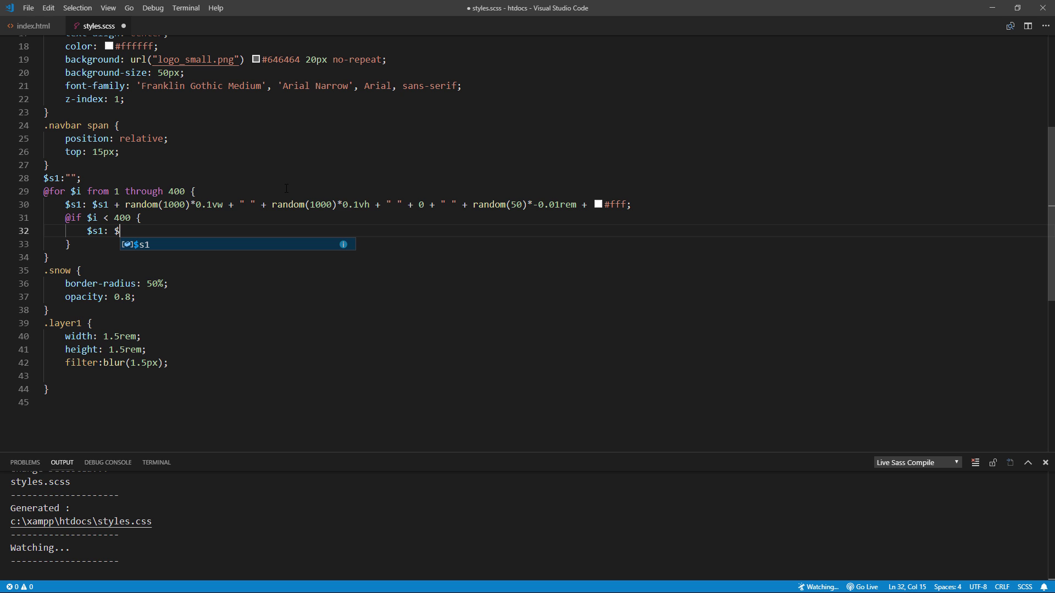
type("s1 + \",\";")
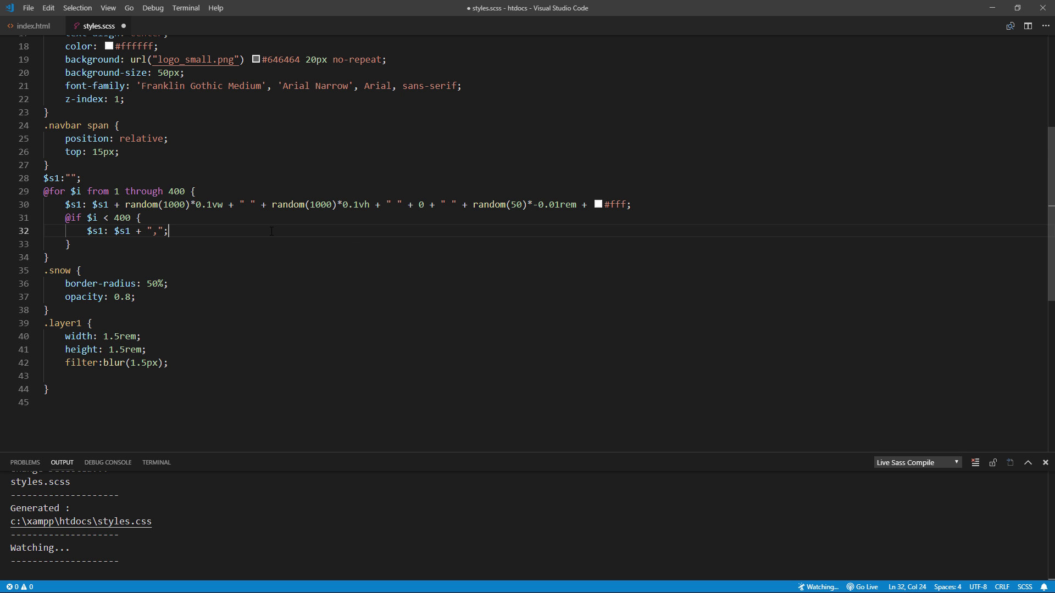
scroll(271, 232, "down", 2)
Step: Set .layer1's box-shadow to #{$s1} and reload the page in Firefox
left_click(166, 323)
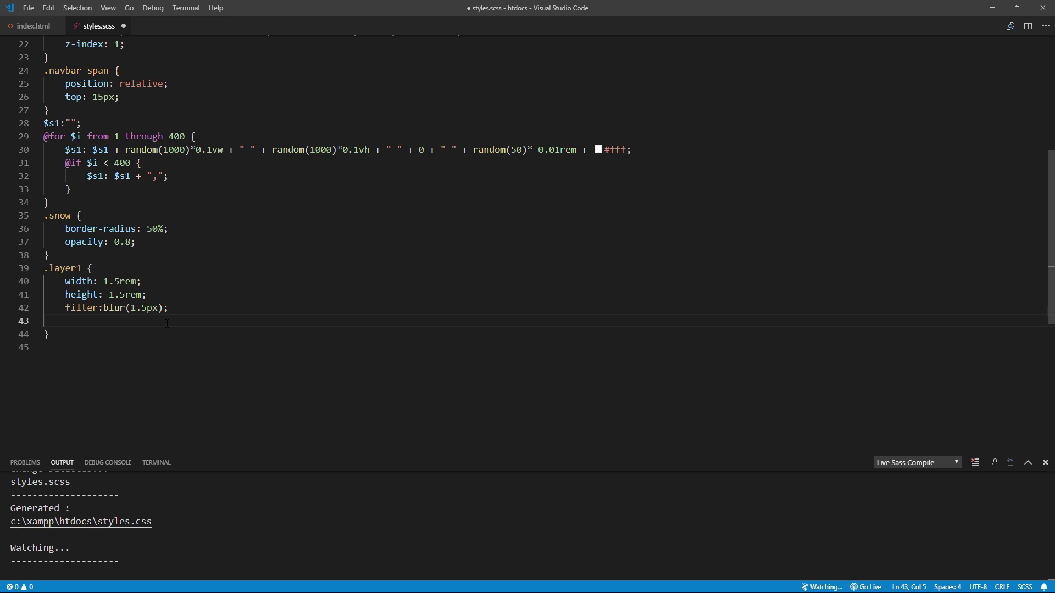
type("box-sha")
key("Return")
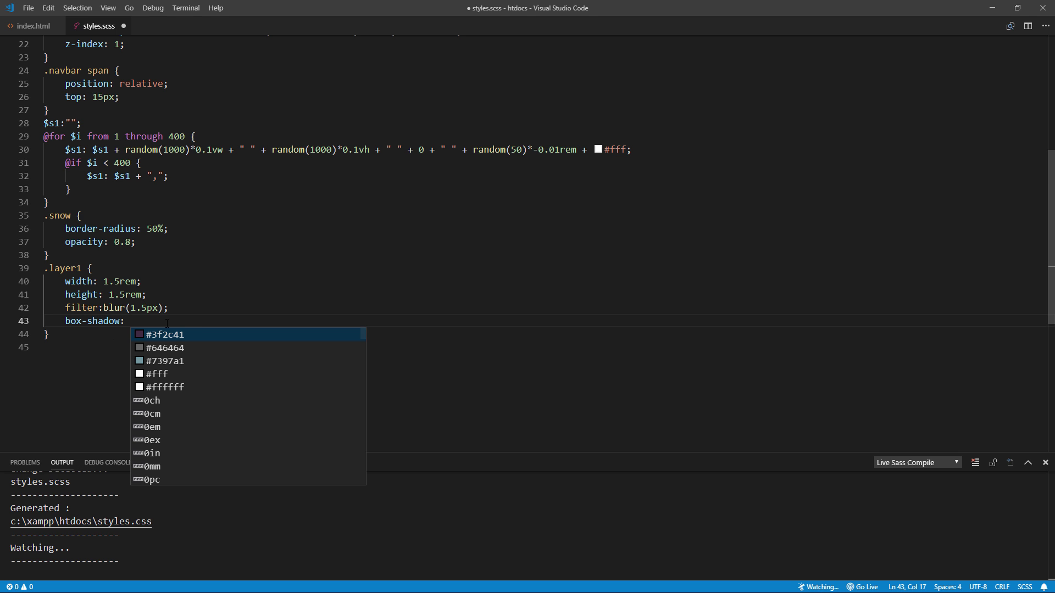
type("#{$s1}")
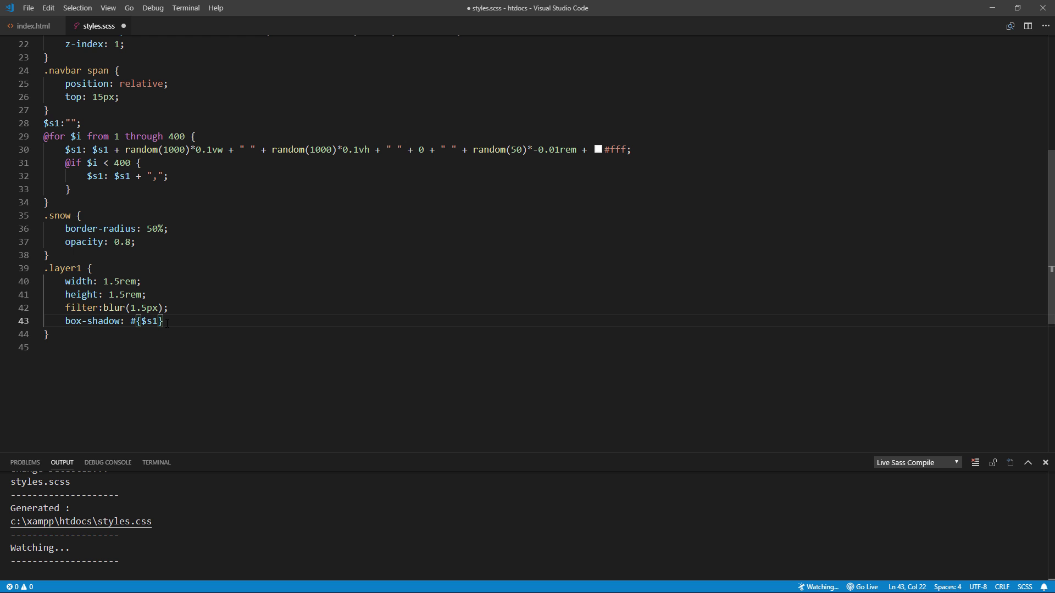
type(";")
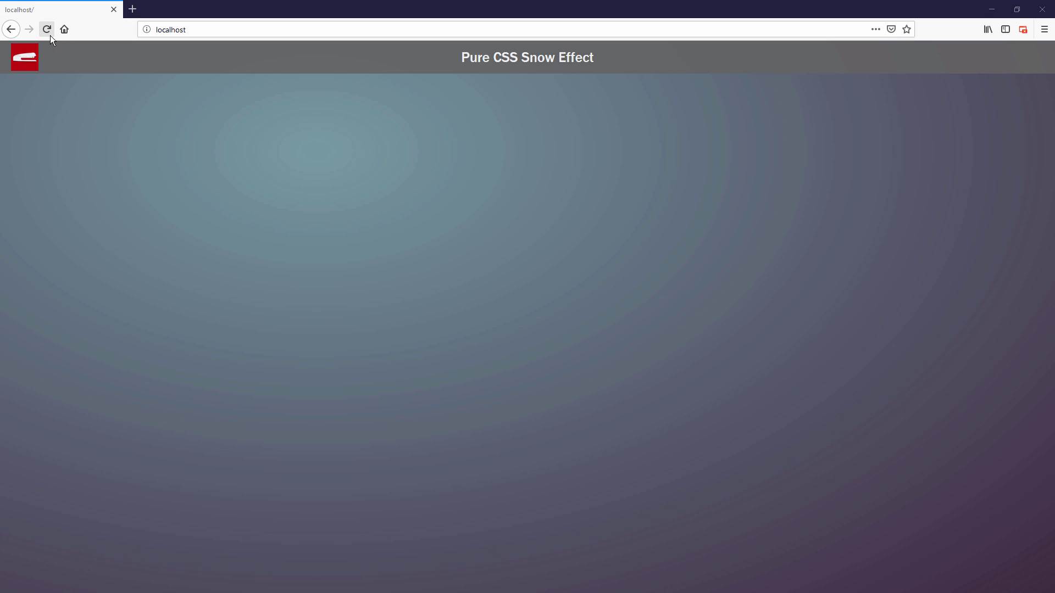
left_click(50, 35)
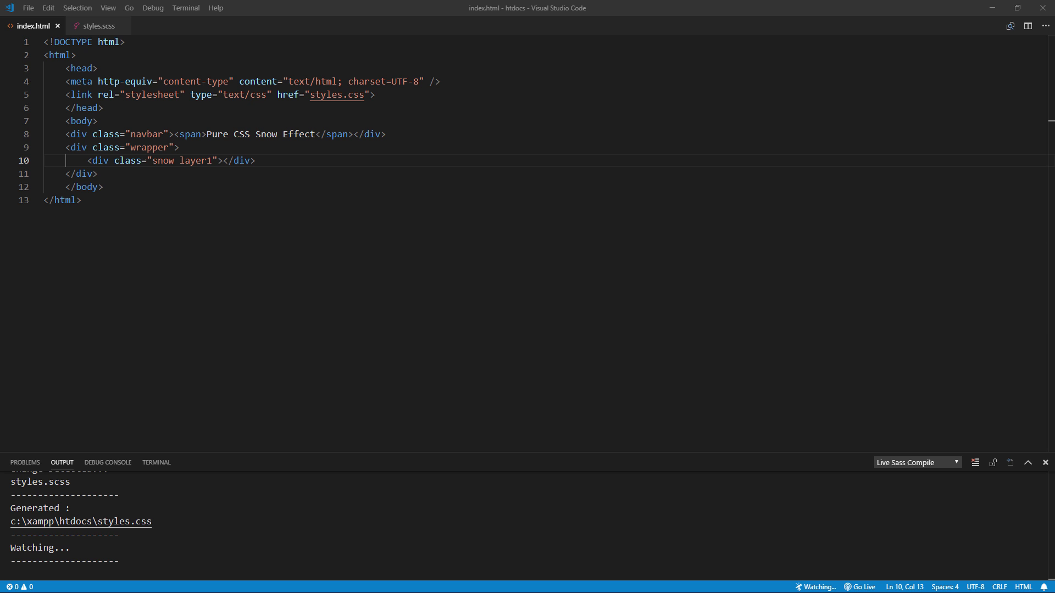
Step: Duplicate the snow layer1 div twice inside the wrapper
left_click_drag(256, 161, 88, 161)
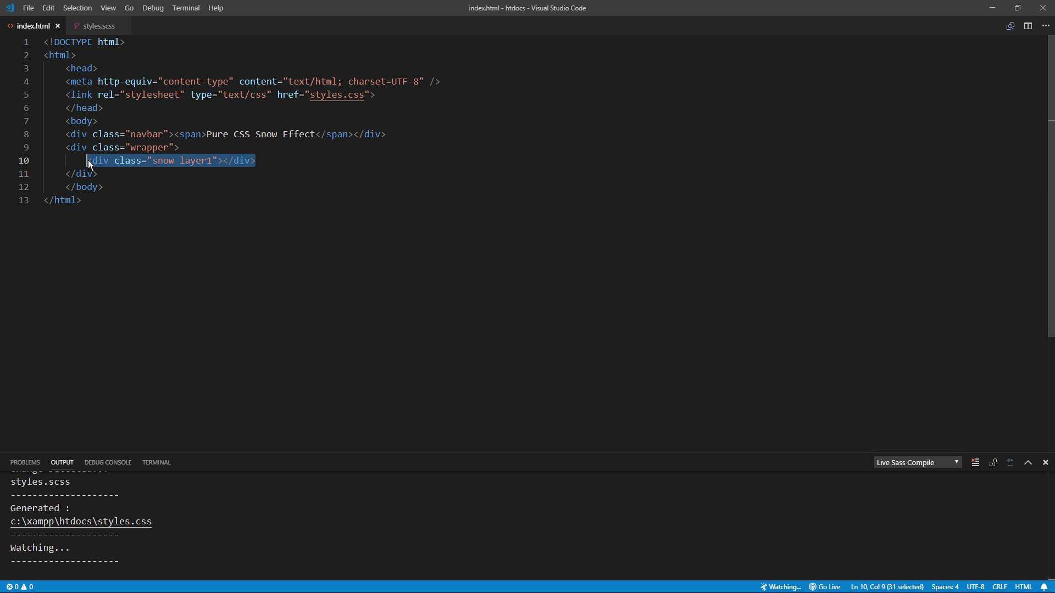
key("ctrl+c")
key("End")
key("Return")
key("ctrl+v")
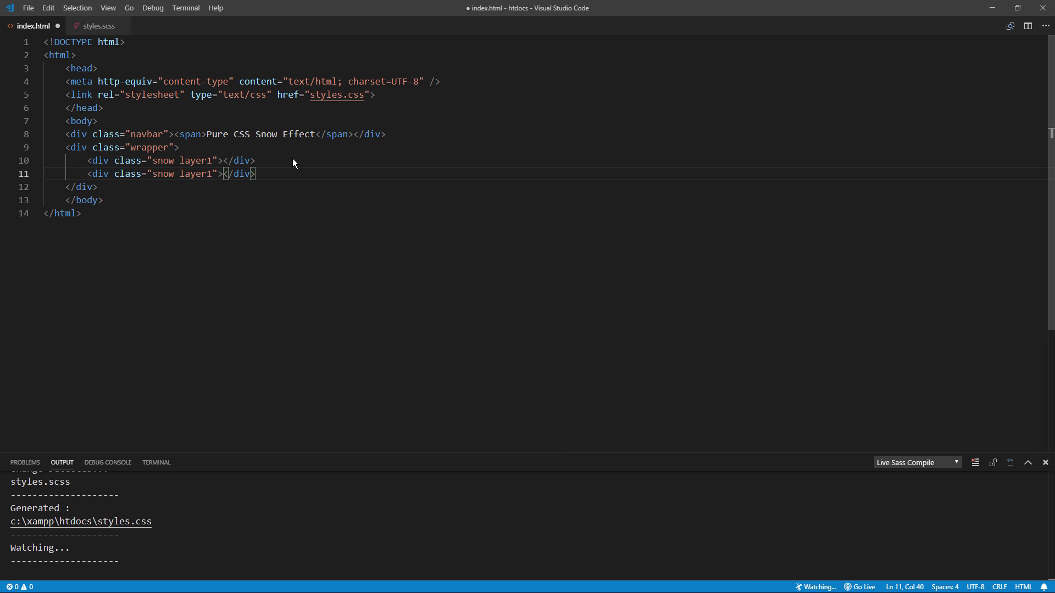
key("Return")
key("ctrl+v")
Step: Rename the copied divs' classes to layer2 and layer3 and save index.html
left_click(212, 175)
key("BackSpace")
type("2")
key("Down")
key("BackSpace")
type("3")
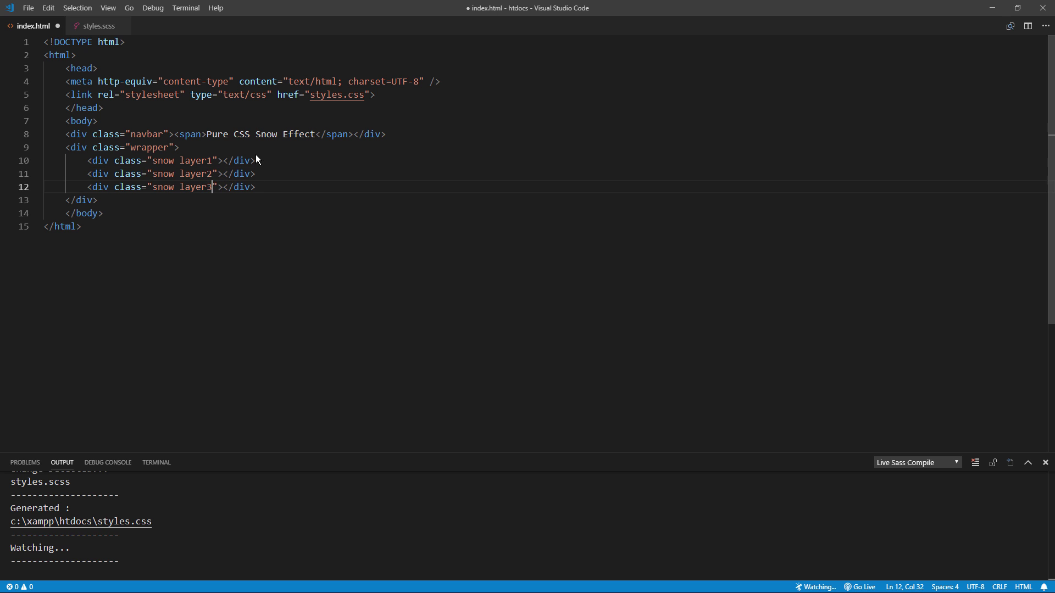
key("ctrl+s")
Step: Duplicate the $s1 declaration into empty $s2 and $s3 variables
left_click(94, 25)
double_click(48, 123)
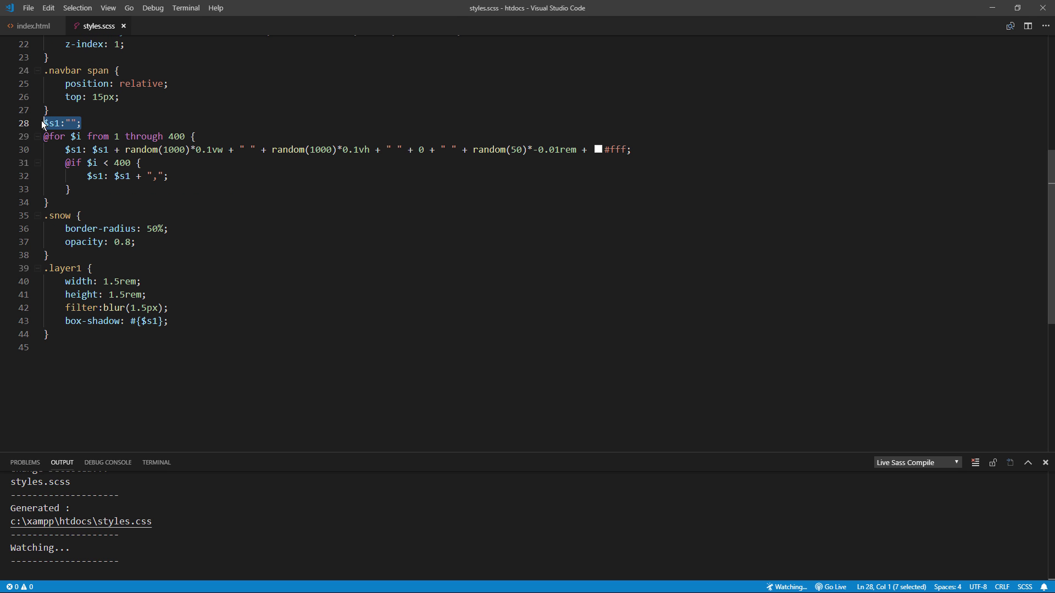
key("End")
key("shift+alt+Down")
key("shift+alt+Down")
key("Up")
key("Left")
key("Left")
key("Left")
key("BackSpace")
type("2")
key("Down")
key("BackSpace")
type("3")
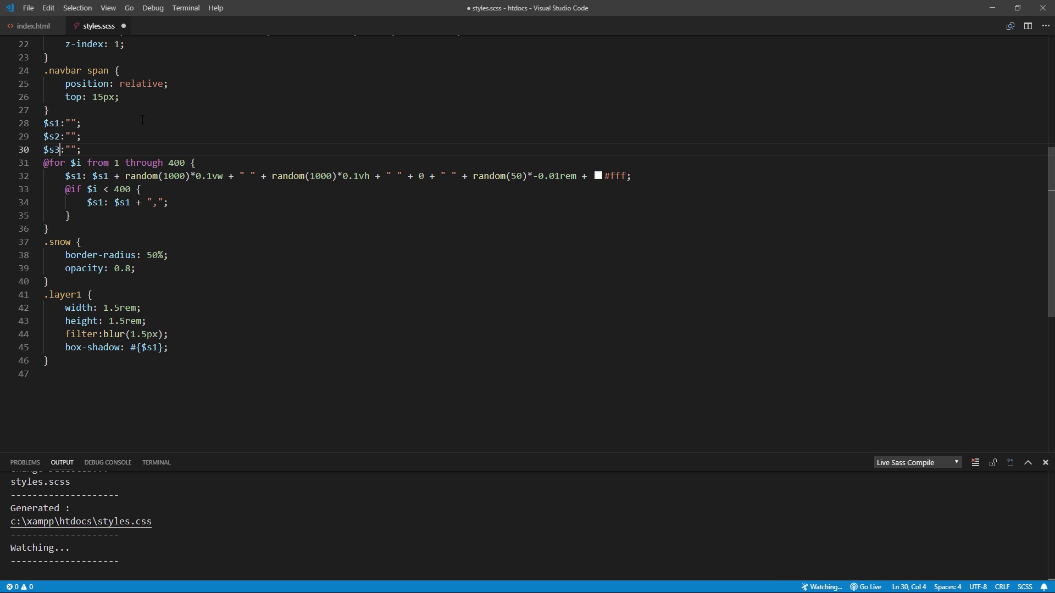
Step: Duplicate the loop's $s1 shadow-appending line for $s2 and $s3
key("Down")
key("Down")
key("Home")
key("shift+End")
key("ctrl+c")
key("End")
key("Return")
key("ctrl+v")
key("Return")
key("ctrl+v")
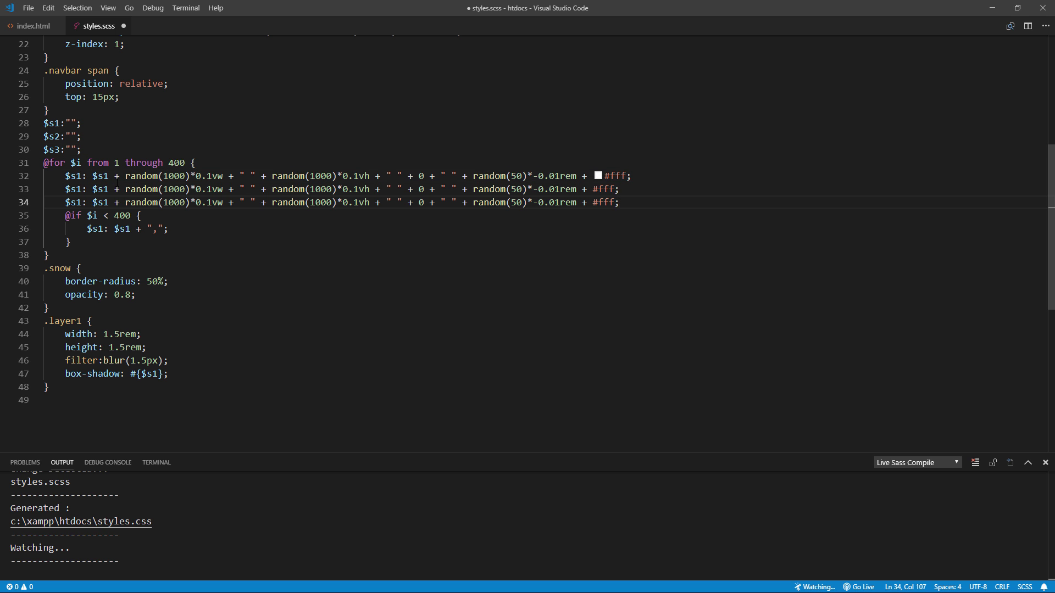
key("Up")
key("Home")
key("Right")
key("Right")
type("2")
key("Right")
key("Right")
key("Right")
key("BackSpace")
type("2")
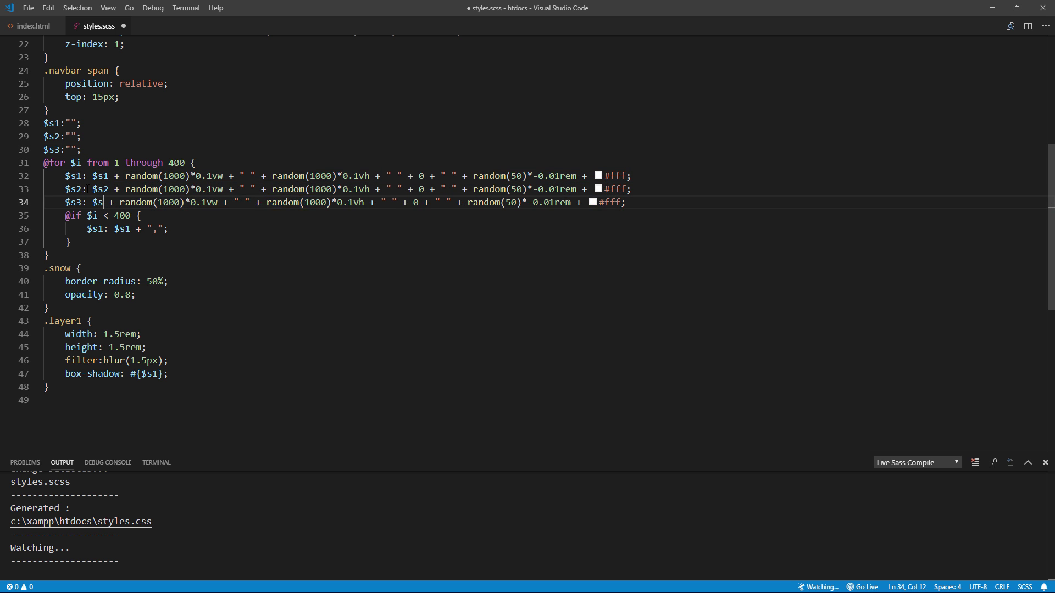
key("Down")
key("BackSpace")
type("3")
key("Left")
key("Left")
key("Left")
key("BackSpace")
key("Down")
key("Down")
key("Home")
key("shift+End")
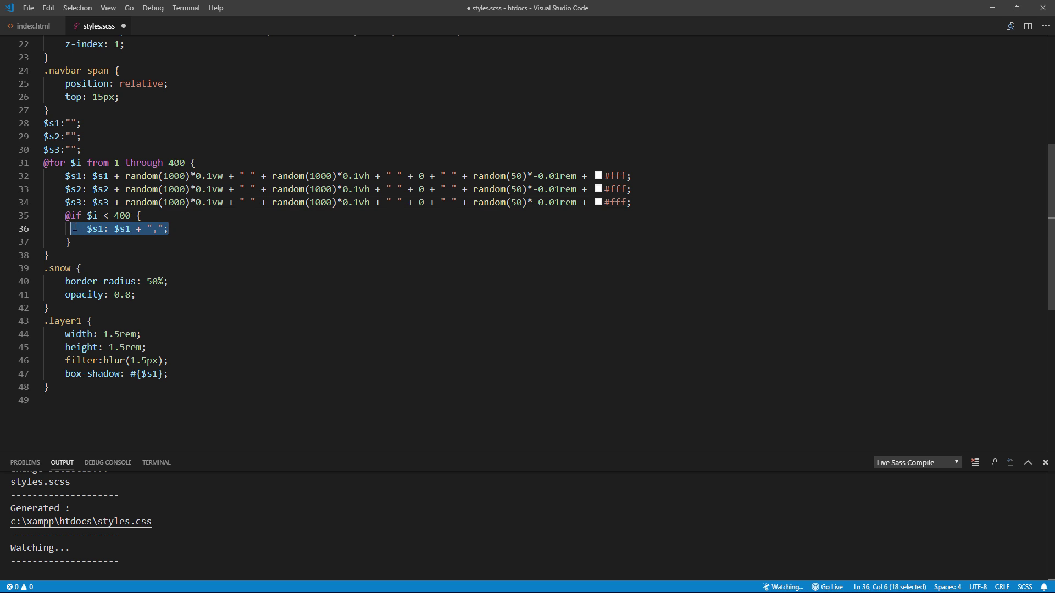
key("shift+alt+Down")
key("shift+alt+Down")
key("End")
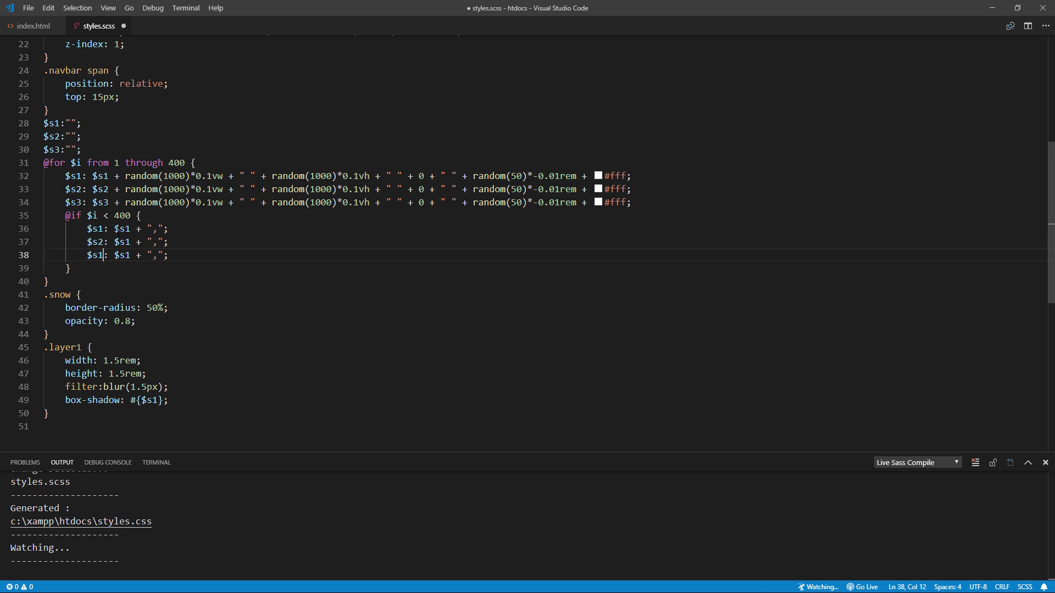
left_click(103, 239)
key("BackSpace")
type("2")
key("Right")
key("Right")
key("Right")
key("BackSpace")
type("23")
scroll(131, 232, "down", 3)
left_click_drag(51, 277, 43, 210)
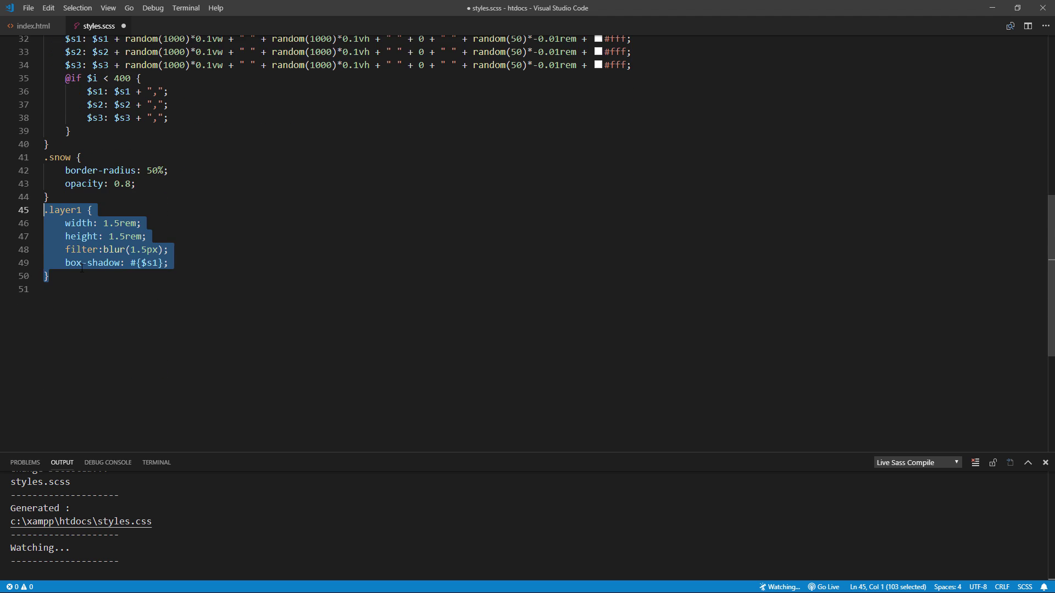
Step: Duplicate the .layer1 block twice, renaming the copies .layer2 and .layer3
key("ctrl+c")
key("Right")
key("Return")
key("ctrl+v")
key("Return")
key("ctrl+v")
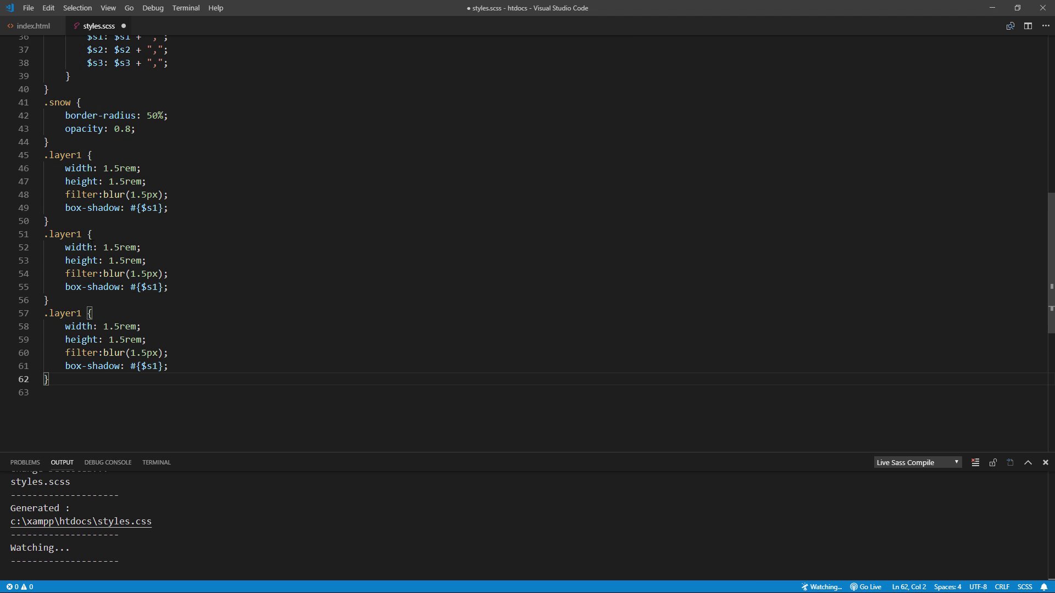
left_click(82, 234)
key("BackSpace")
type("2")
key("Down")
key("Down")
key("Down")
key("BackSpace")
type("3")
scroll(130, 213, "down", 1)
Step: Give .layer2 a 1.2rem size, 3px blur and $s2 box-shadow
left_click(120, 192)
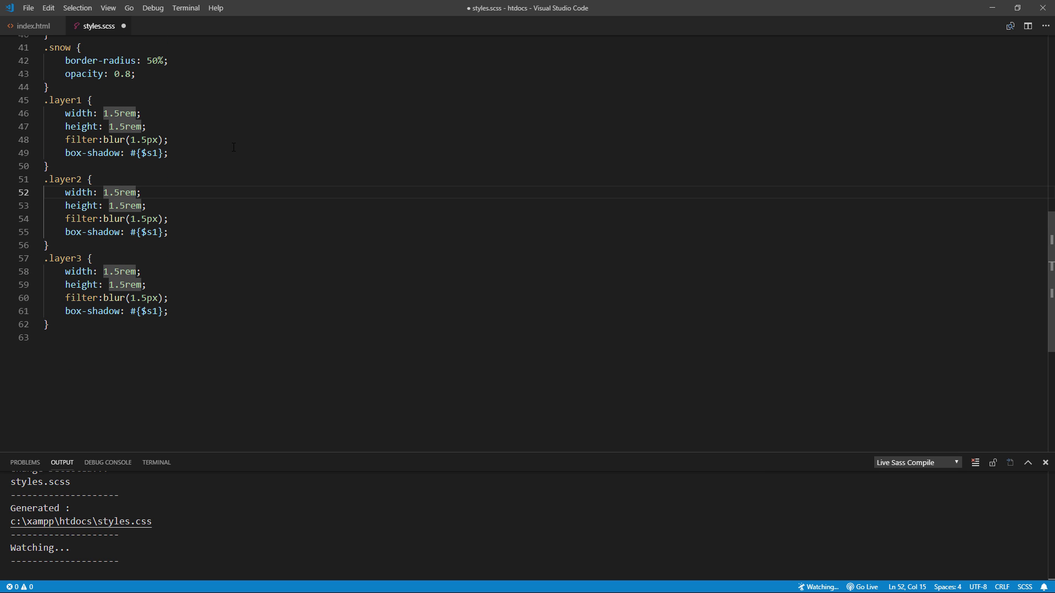
key("BackSpace")
type("2")
key("Down")
key("Delete")
type("2")
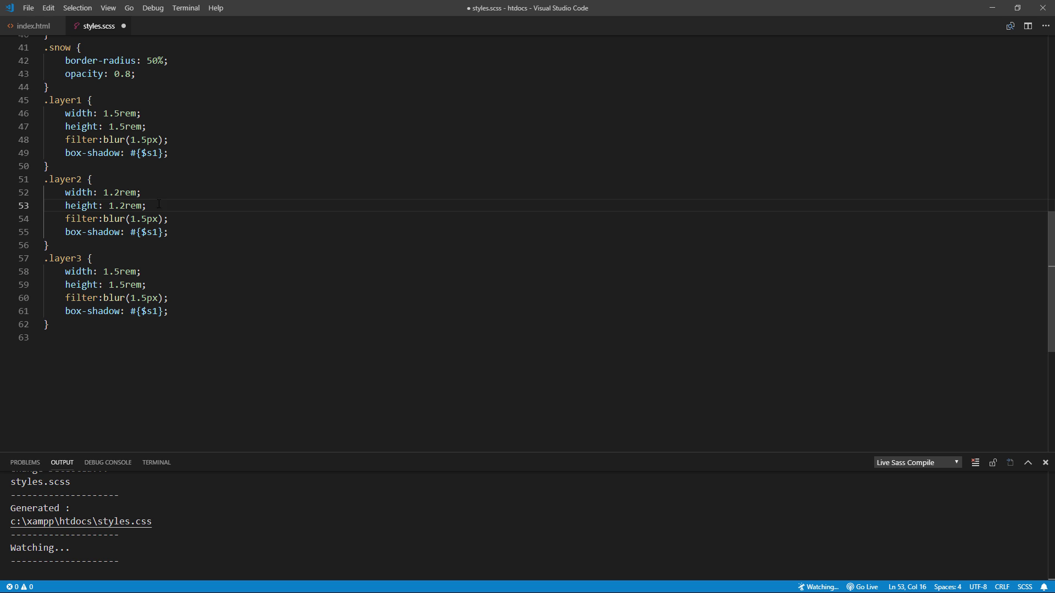
left_click(159, 232)
Step: Give .layer3 a 0.8rem size, 6px blur and $s3 box-shadow, then save
left_click(126, 266)
key("BackSpace")
type("0.8")
key("Down")
left_click(155, 310)
key("BackSpace")
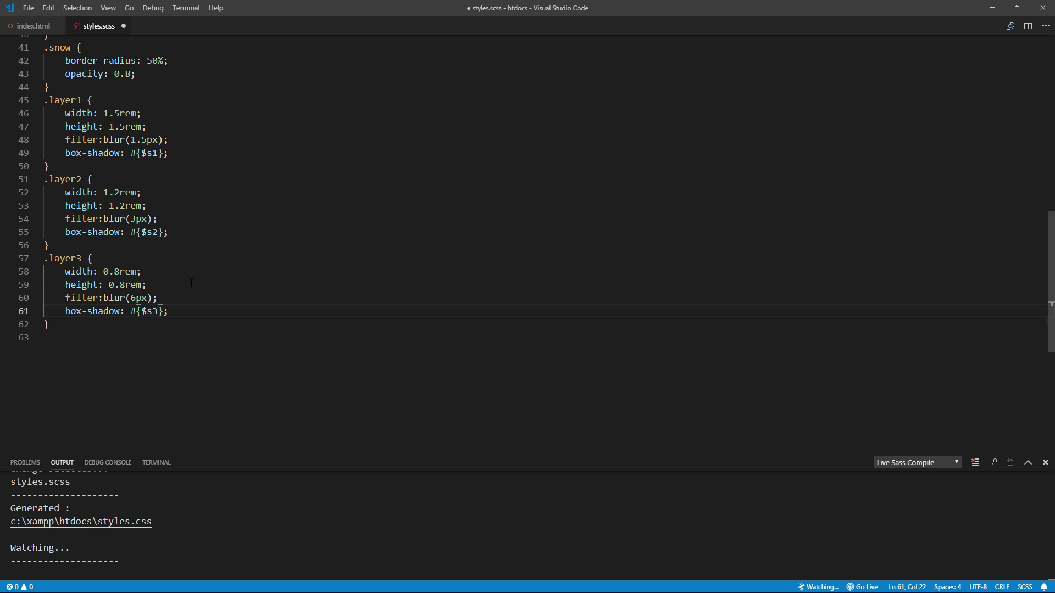
scroll(191, 283, "up", 2)
key("ctrl+s")
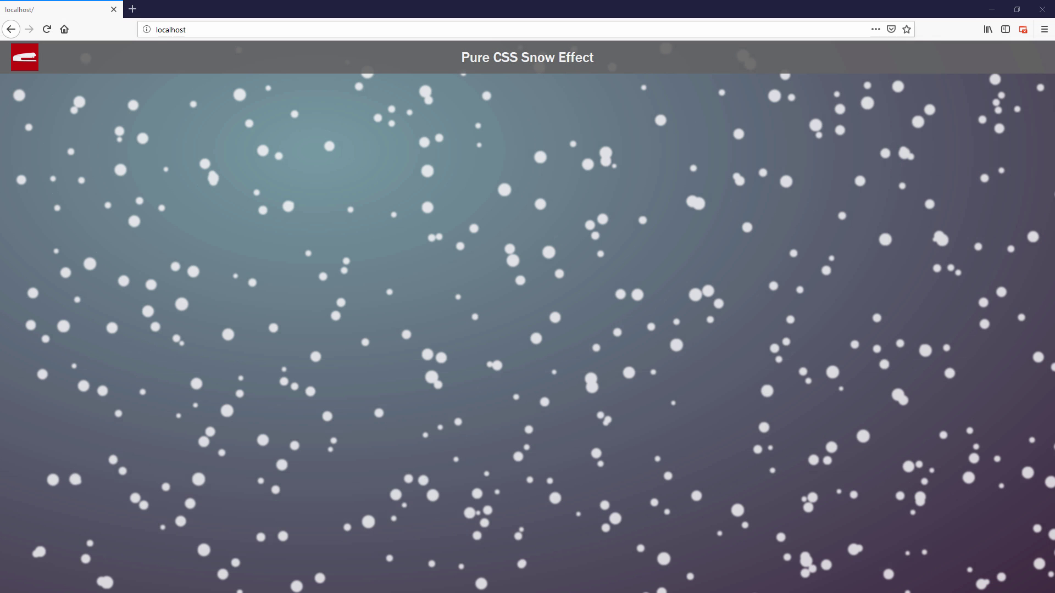
Step: Reload localhost in Firefox to show the three sizes of blurred snowflakes
left_click(48, 29)
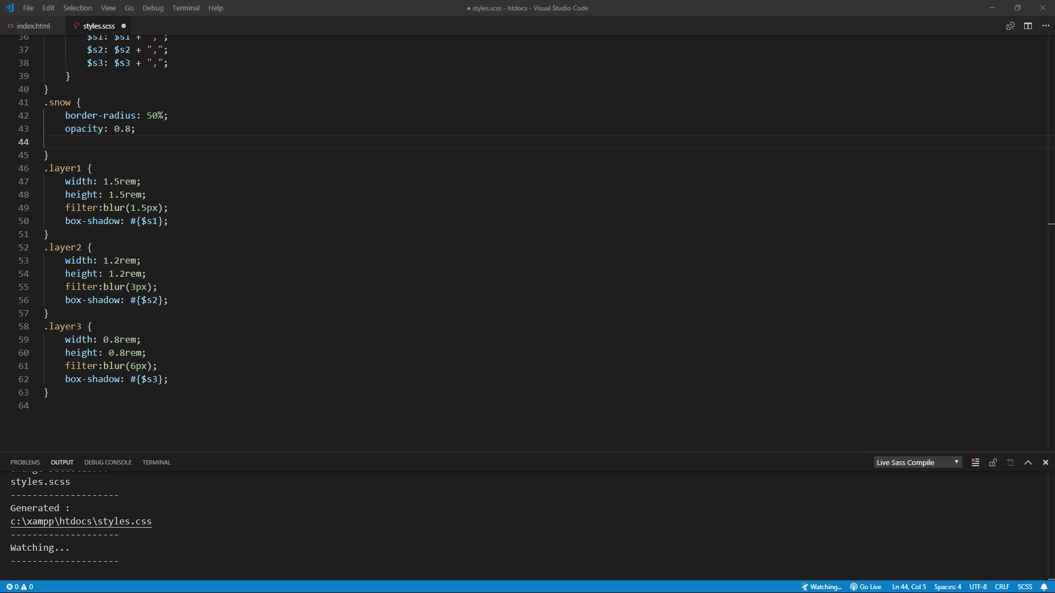
type("animation-name: ")
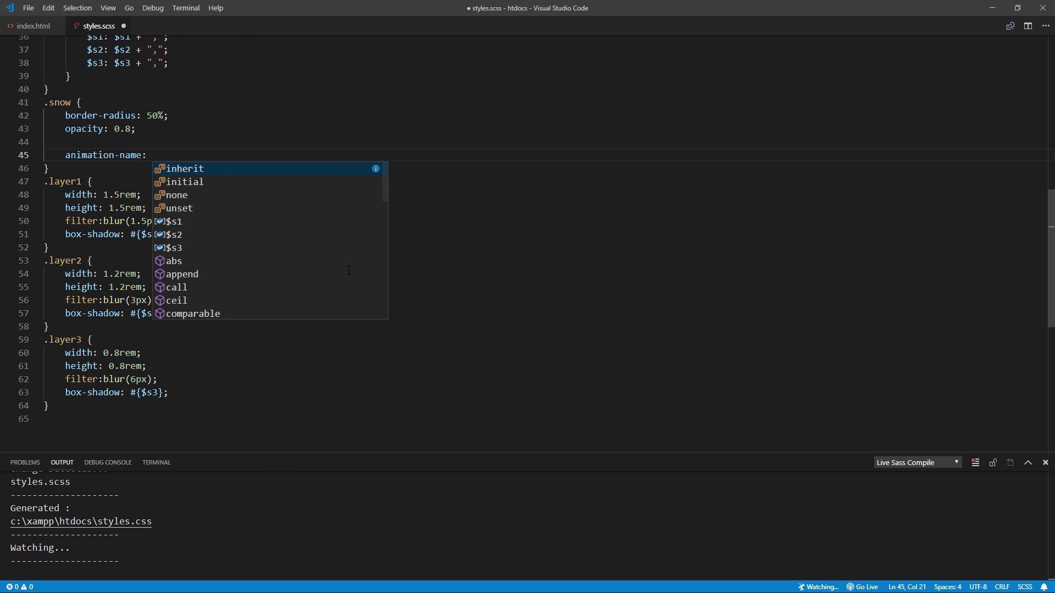
type("fall;")
Step: Give the .snow fall animation linear timing and infinite iteration count
key("Return")
type("animation")
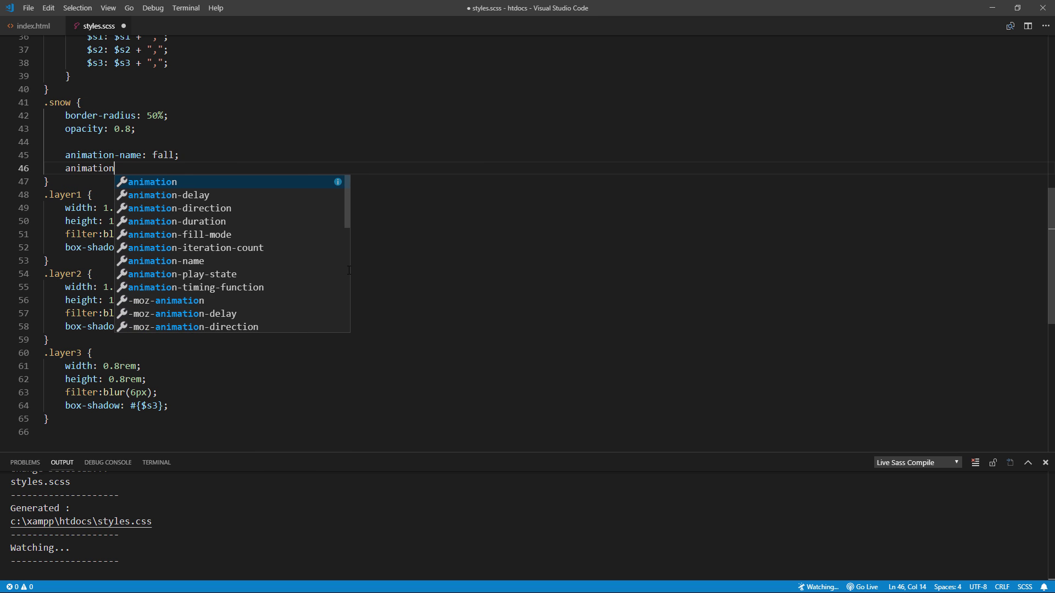
type("-t")
key("Return")
type("l")
key("Return")
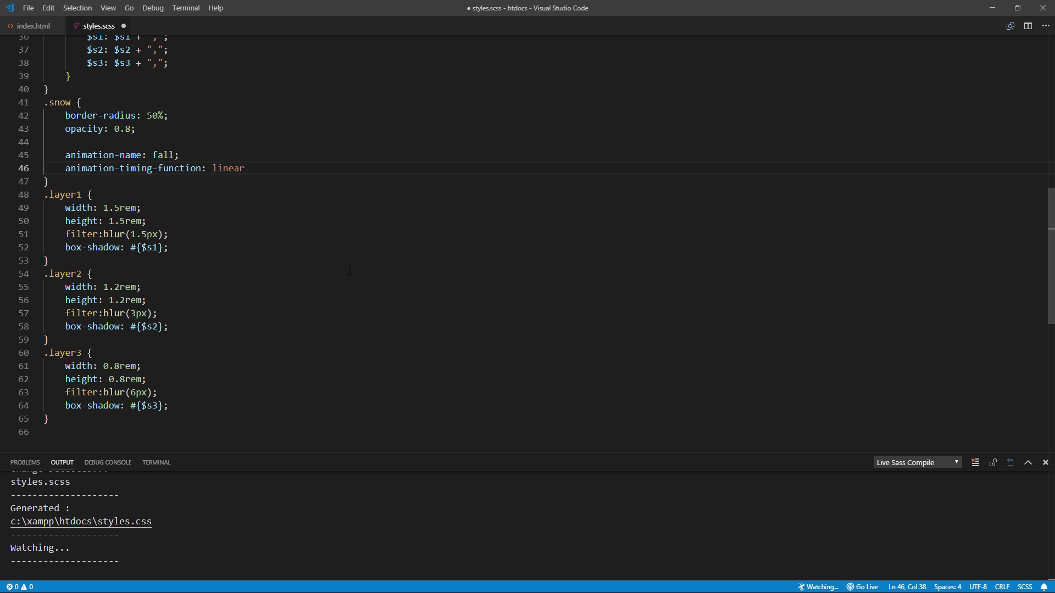
type(";")
key("Return")
type("animation-it")
key("Return")
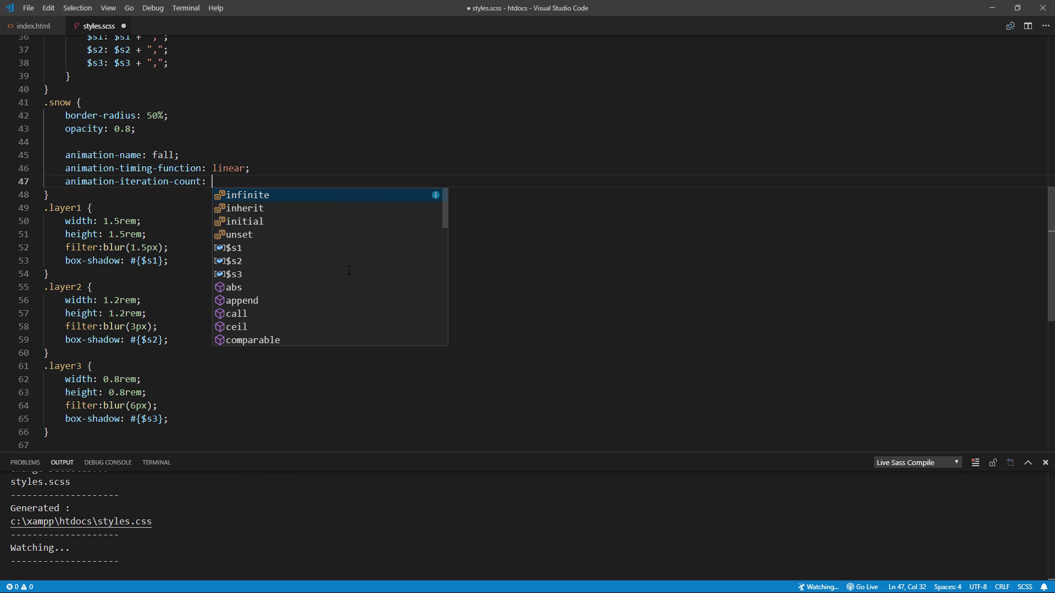
key("Return")
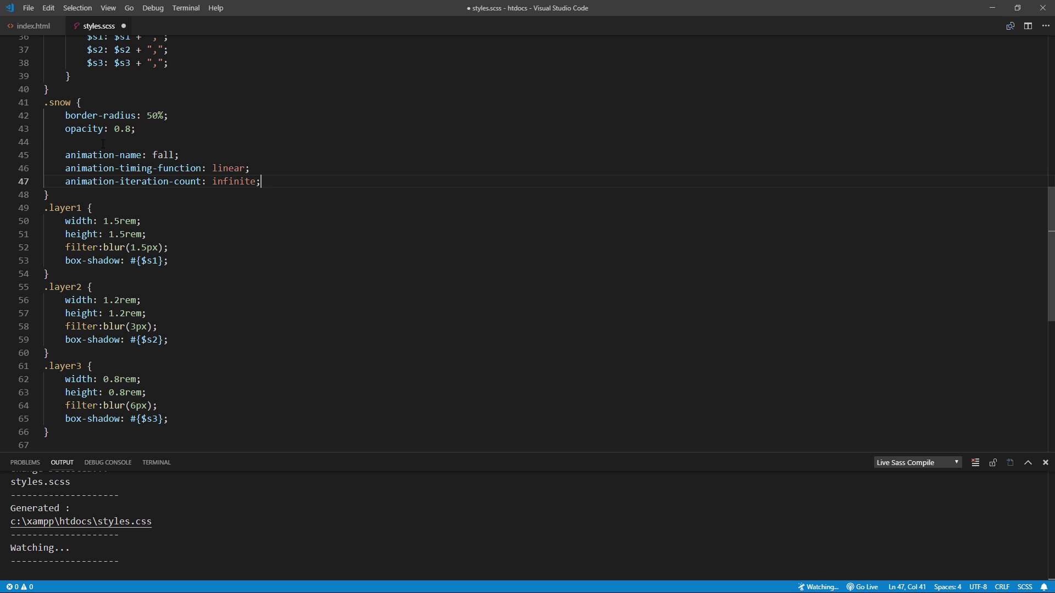
Step: Add position: absolute and top: -100vh to .snow and save the stylesheet
left_click(210, 143)
key("Return")
type("position")
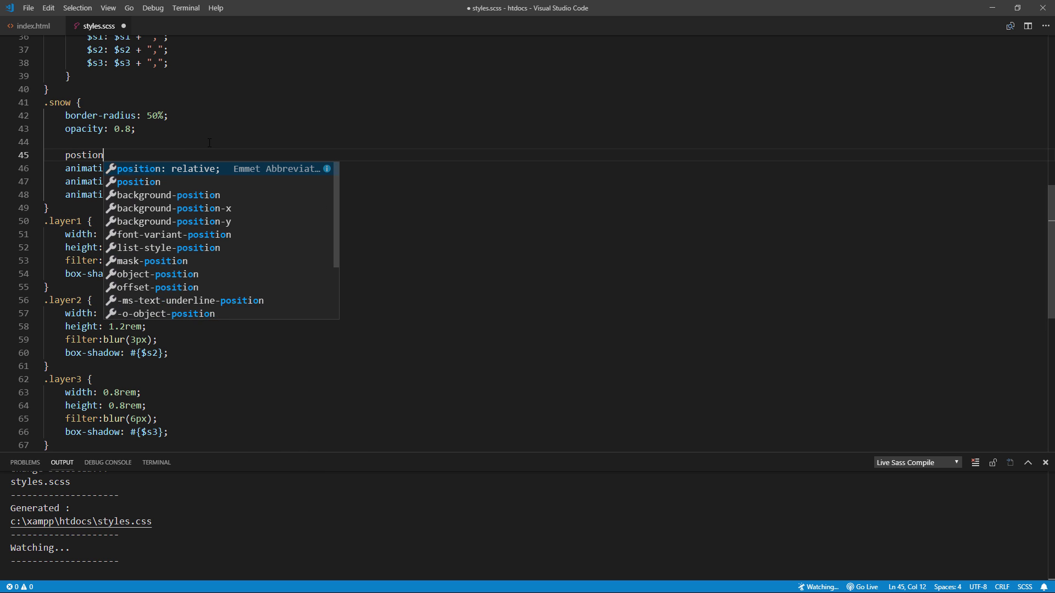
key("Return")
type("absolute")
key("End")
key("Return")
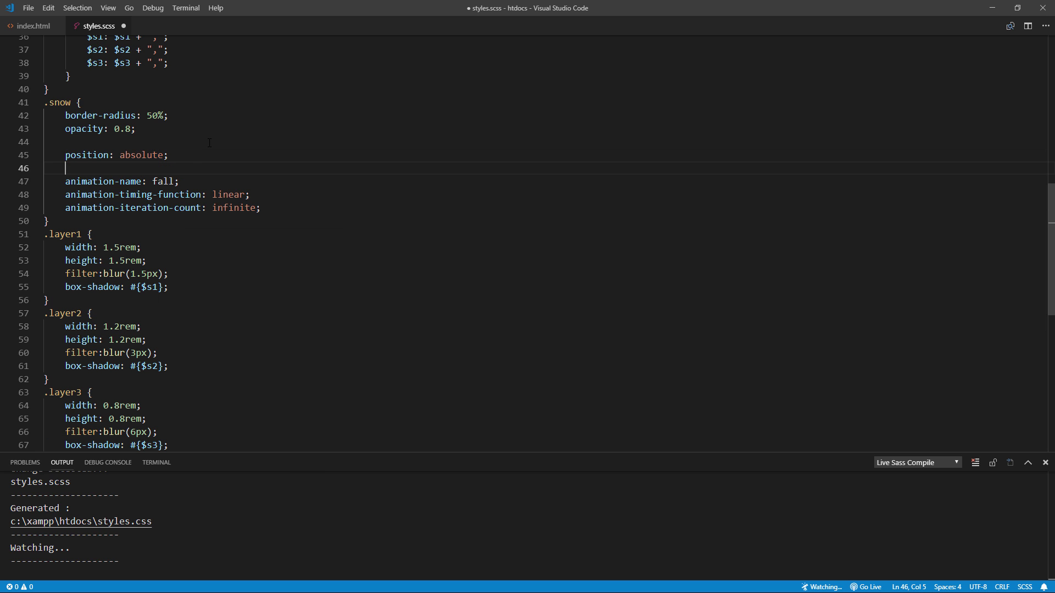
type("top:-1")
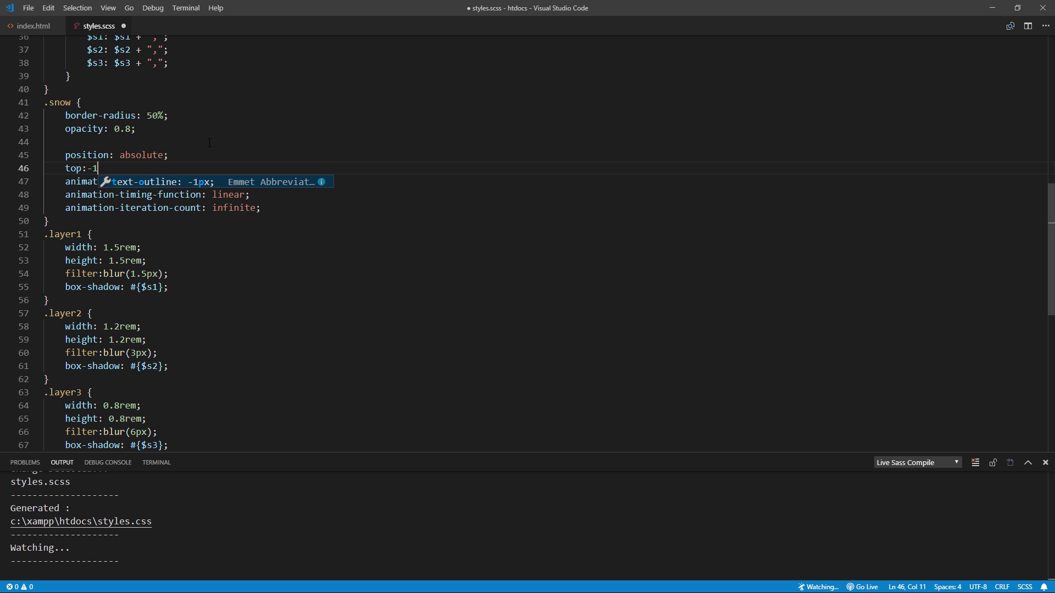
type("00vh;")
key("Return")
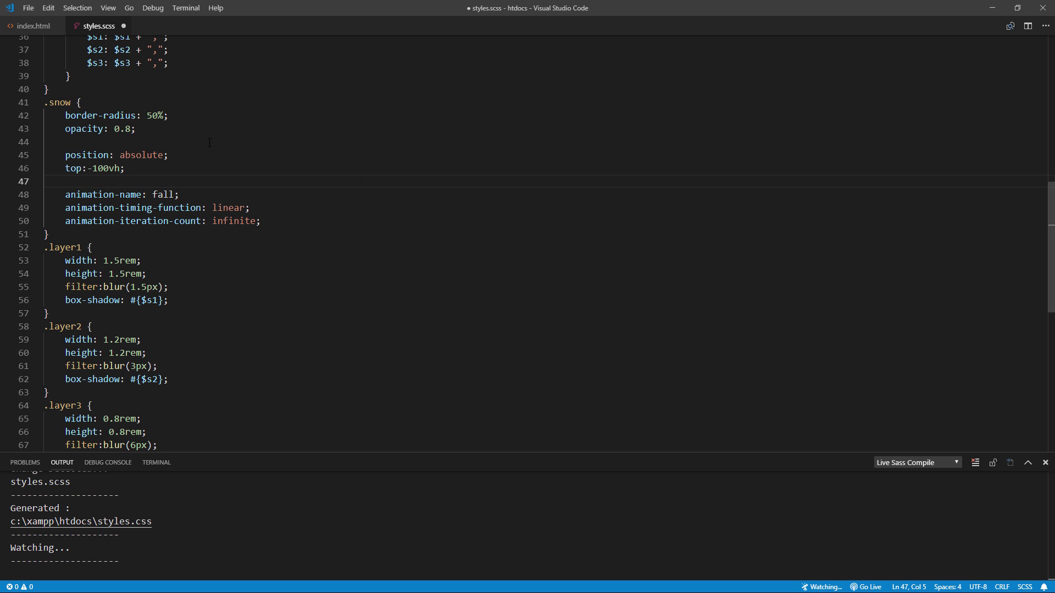
key("ctrl+s")
scroll(221, 154, "down", 3)
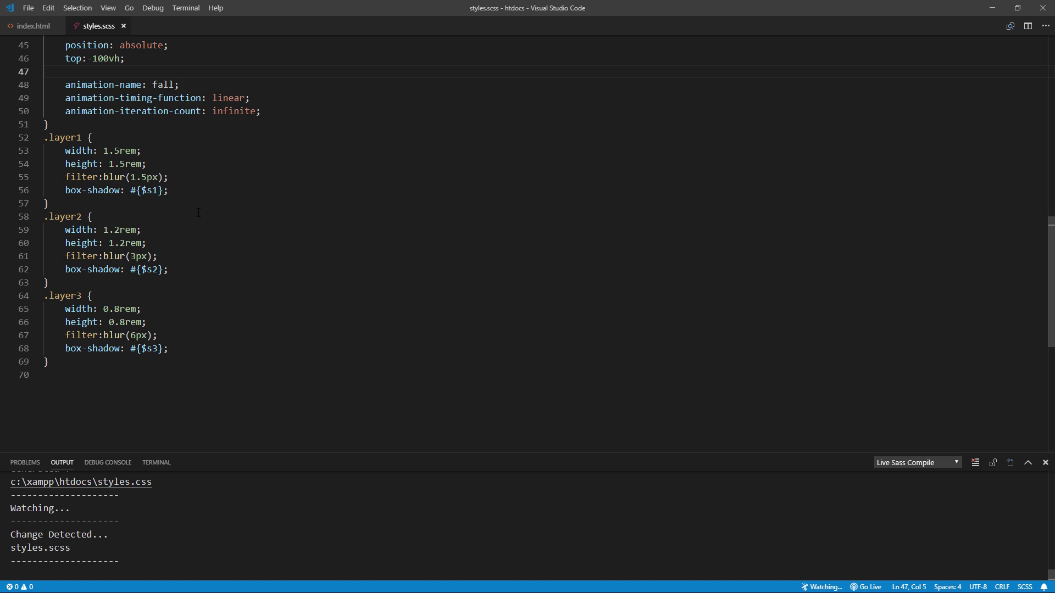
scroll(220, 154, "down", 2)
Step: Add animation-duration: 6s to .layer1 and copy that declaration
left_click(198, 108)
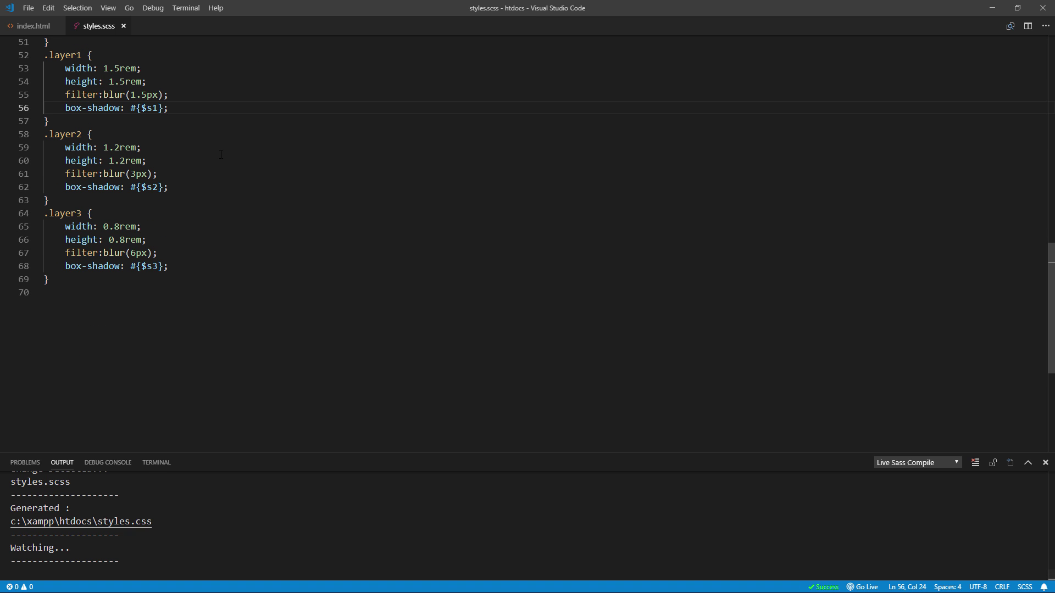
key("Return")
type("nima")
key("Down")
key("Down")
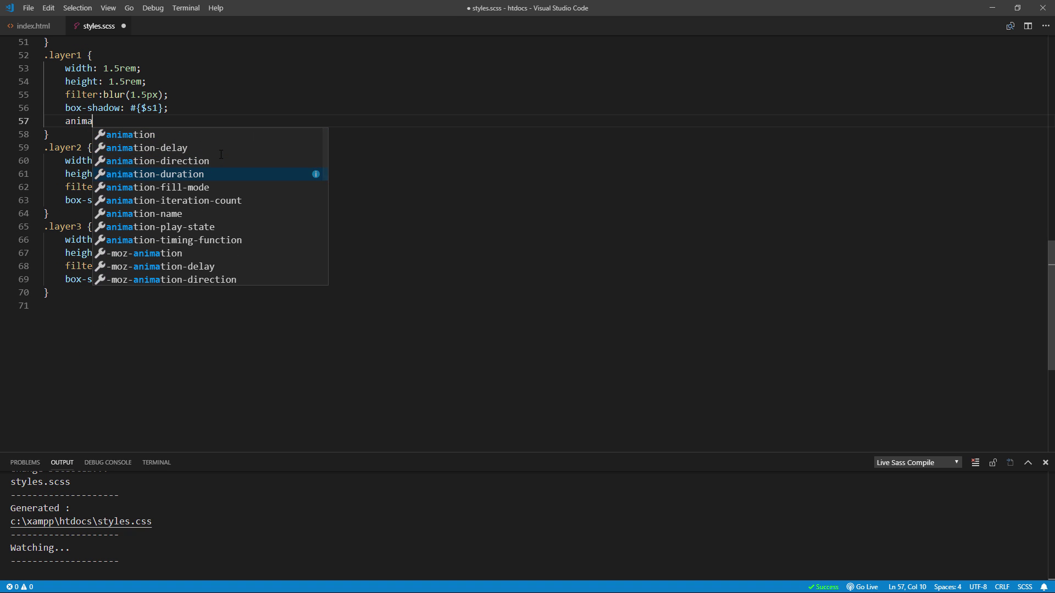
key("Return")
type("6d")
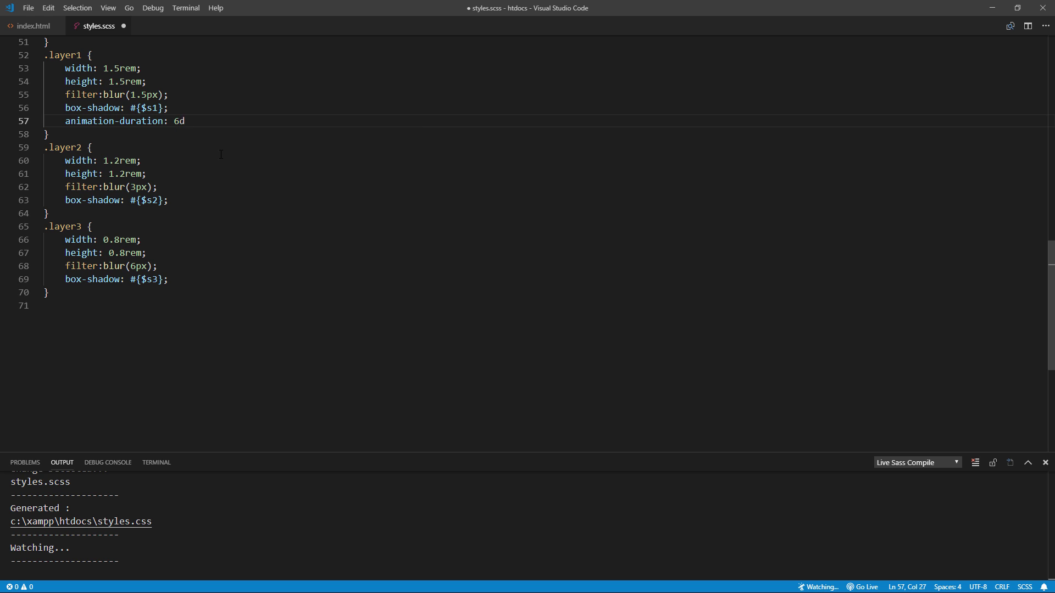
key("shift+Home")
key("ctrl+c")
Step: Paste the duration into .layer2 (8s) and .layer3 (10s), then add a line below
left_click(183, 204)
key("Return")
key("ctrl+v")
key("Left")
key("Left")
key("BackSpace")
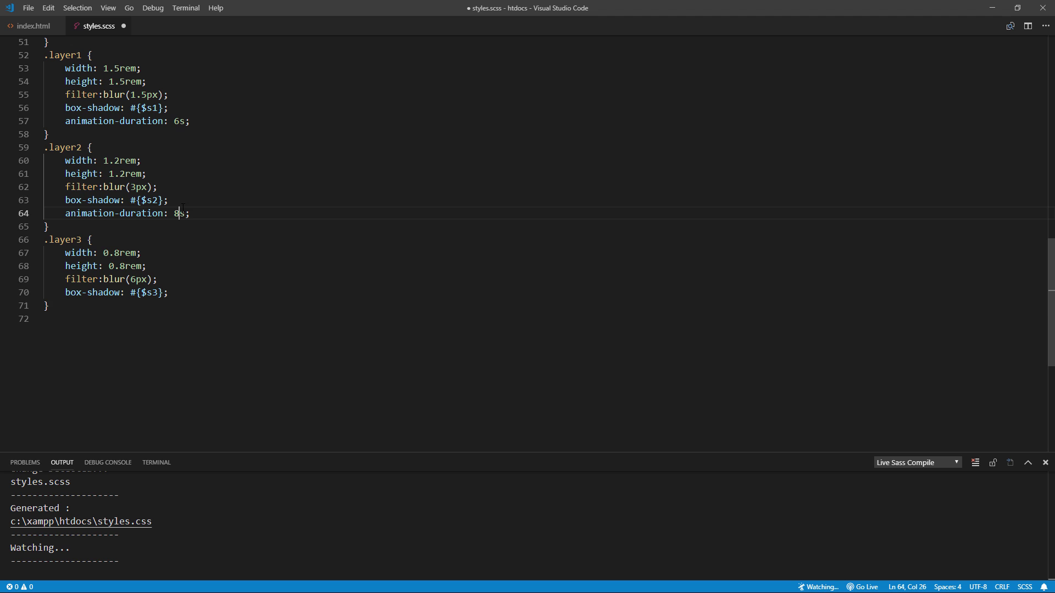
left_click(178, 292)
key("Return")
key("ctrl+v")
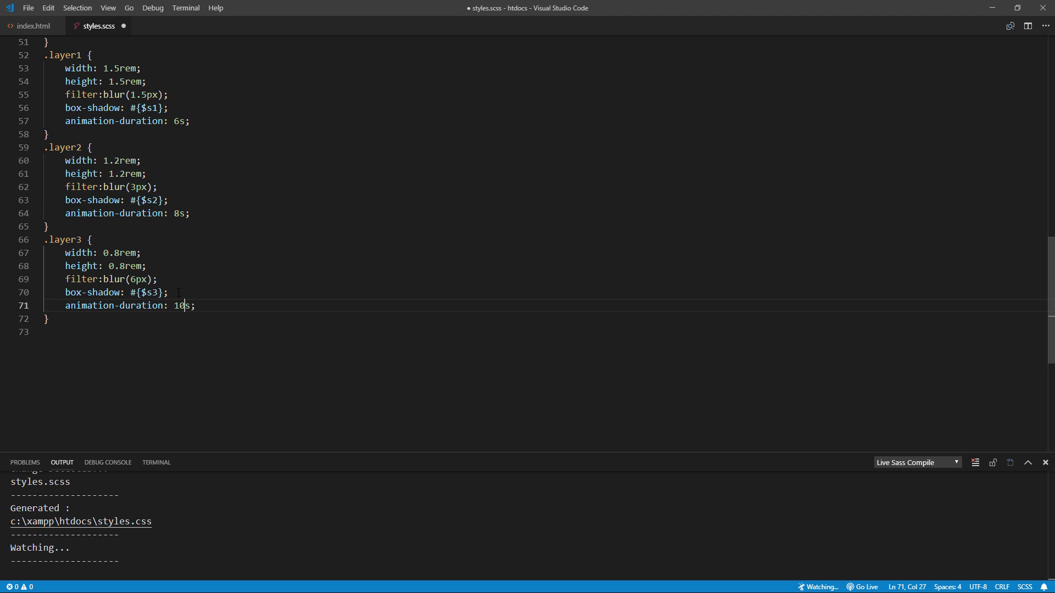
key("Down")
key("Return")
type("@key")
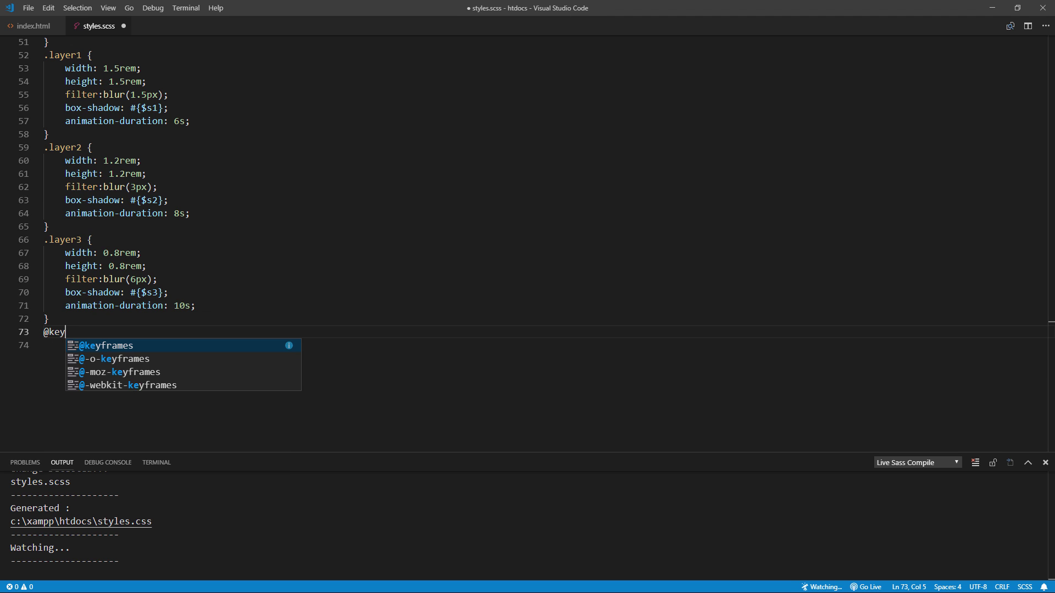
type("frames fall {")
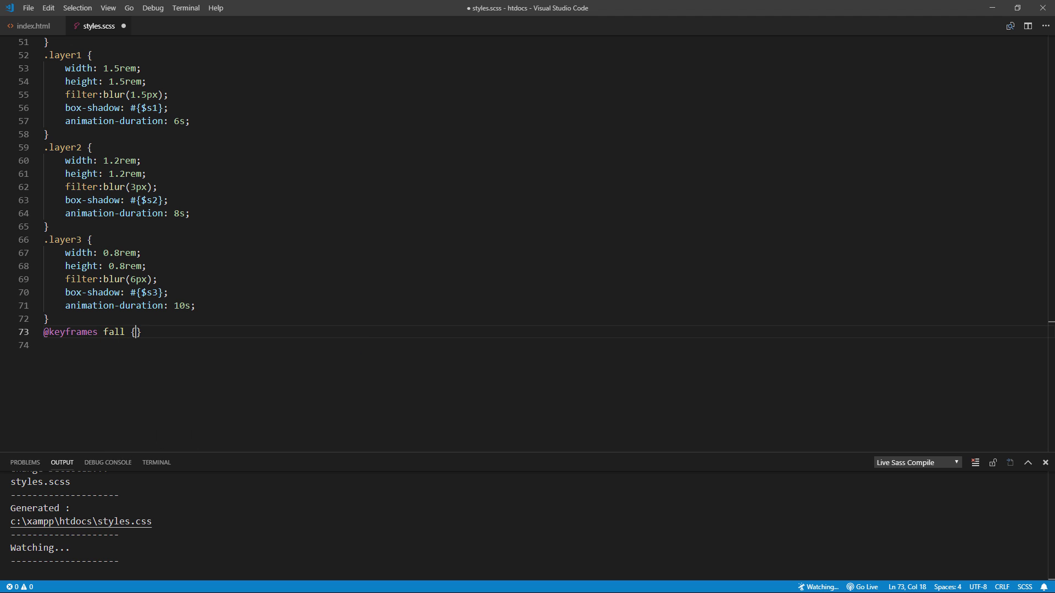
key("Return")
type("100% {trans")
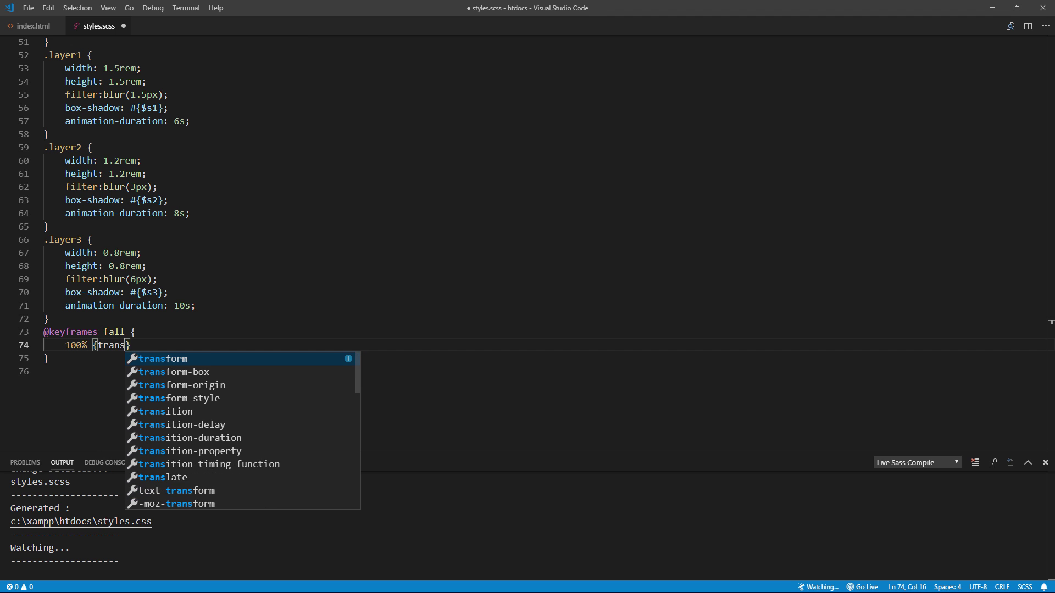
type("form: translat")
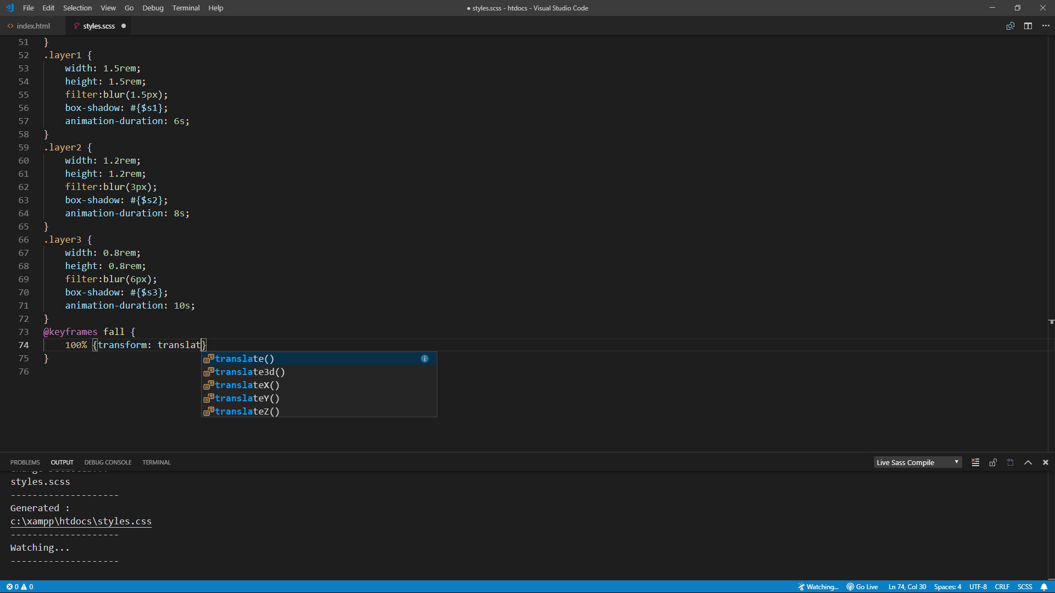
type("eY(200vh);")
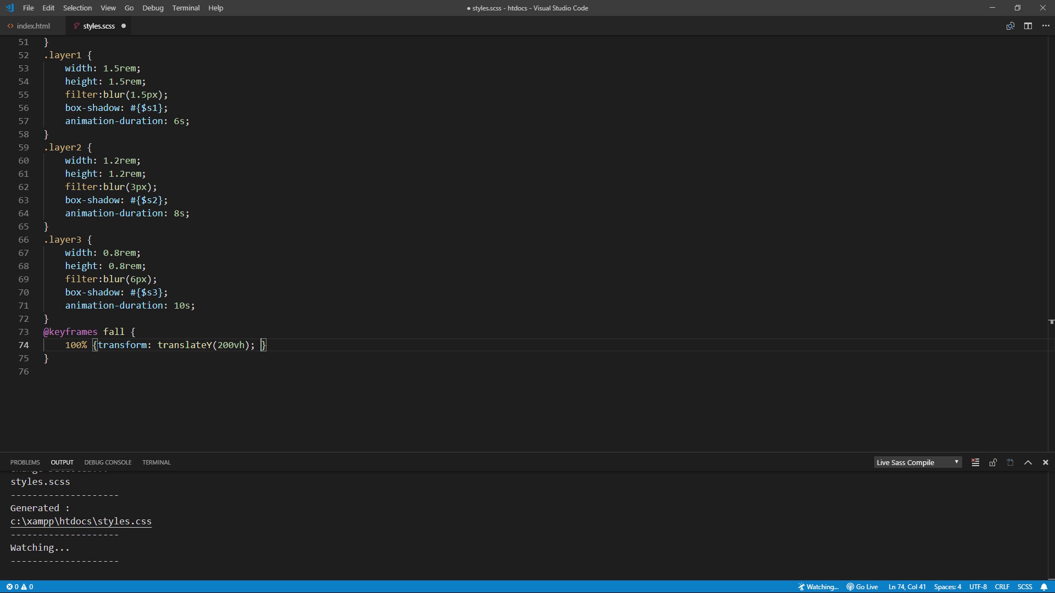
key("ctrl+s")
Step: Reload the localhost page in Firefox to watch the snow fall
key("alt+Tab")
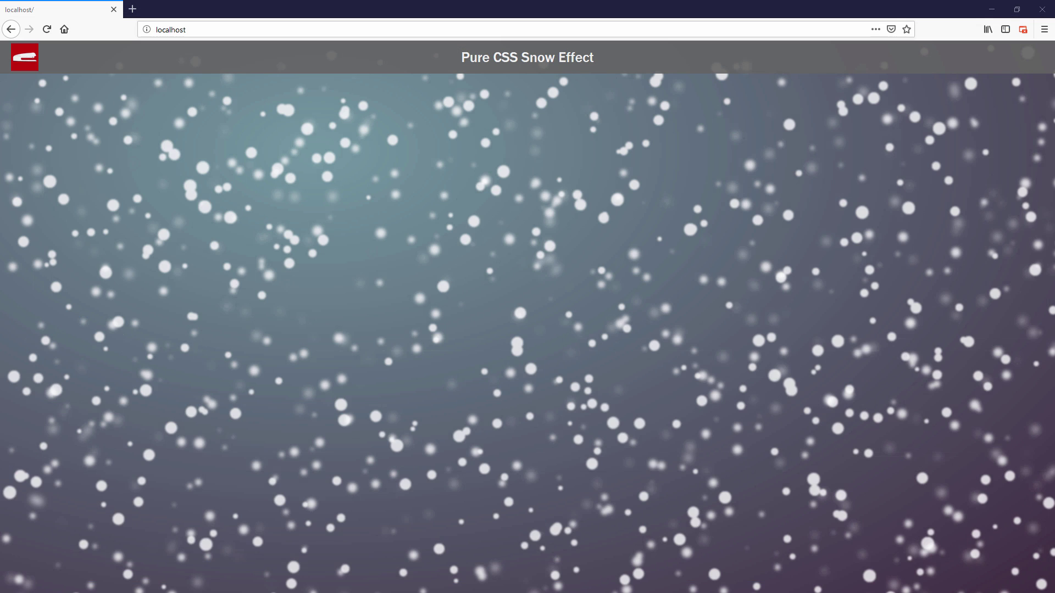
left_click(47, 30)
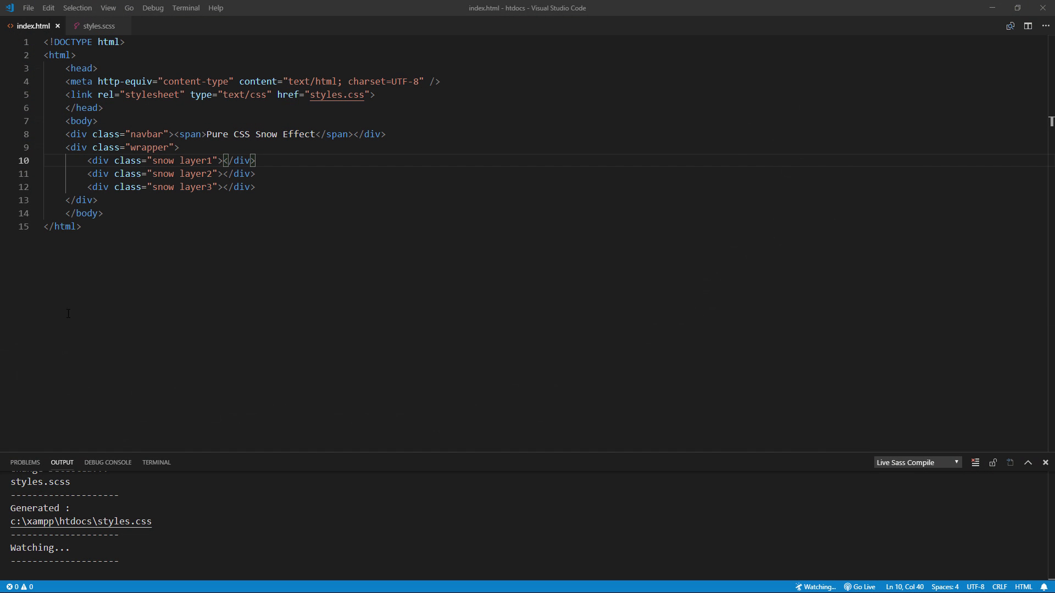
Step: Paste copies of the layer1 snow div below it and adjust their class names
left_click_drag(222, 160, 203, 174)
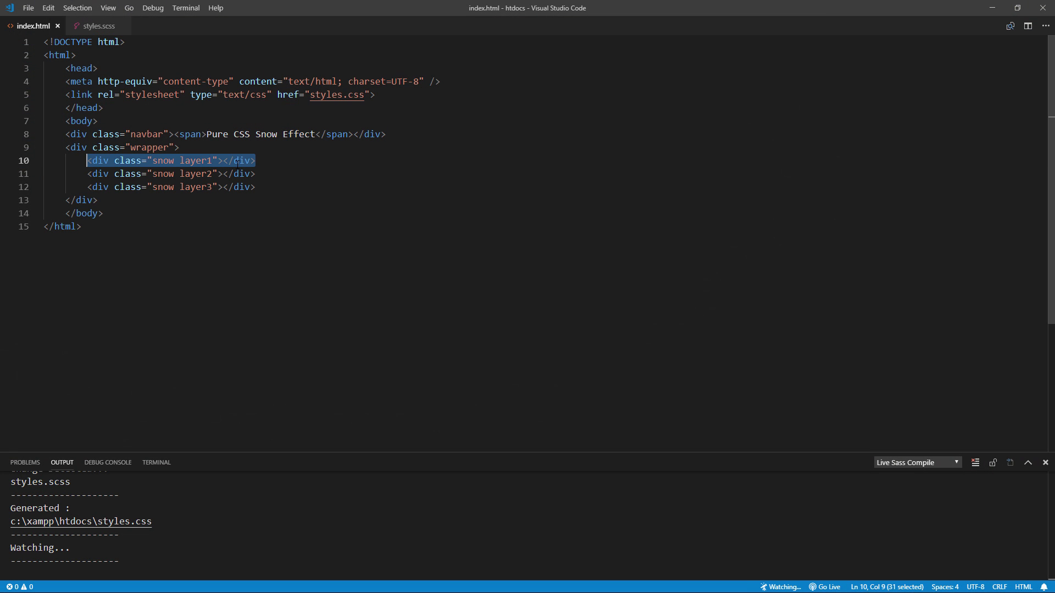
left_click(277, 162)
key("Return")
key("ctrl+v")
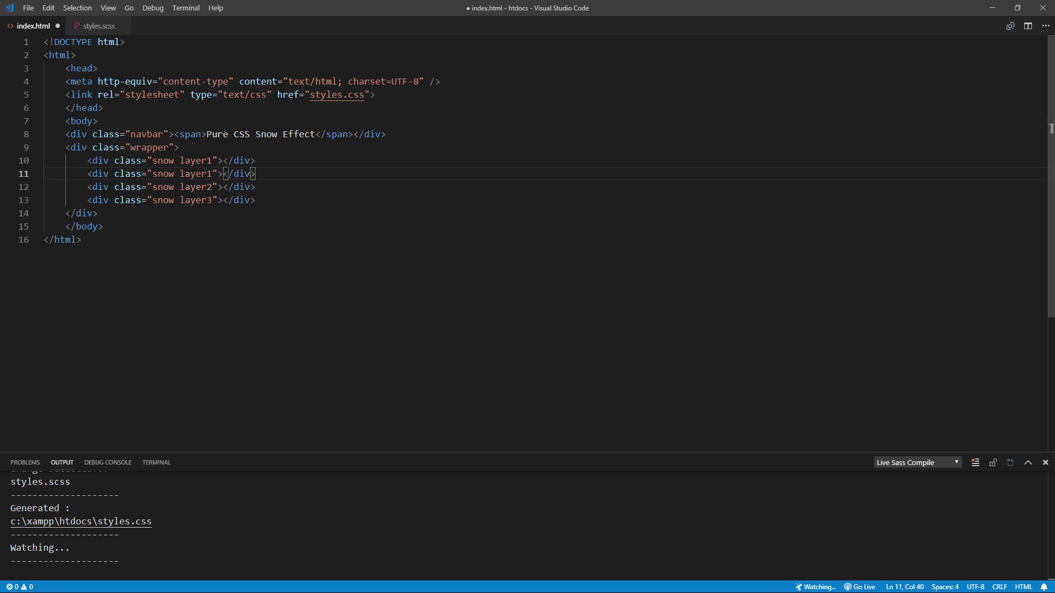
key("Up")
key("Left")
key("Left")
key("Left")
type("a")
key("Down")
key("End")
key("Return")
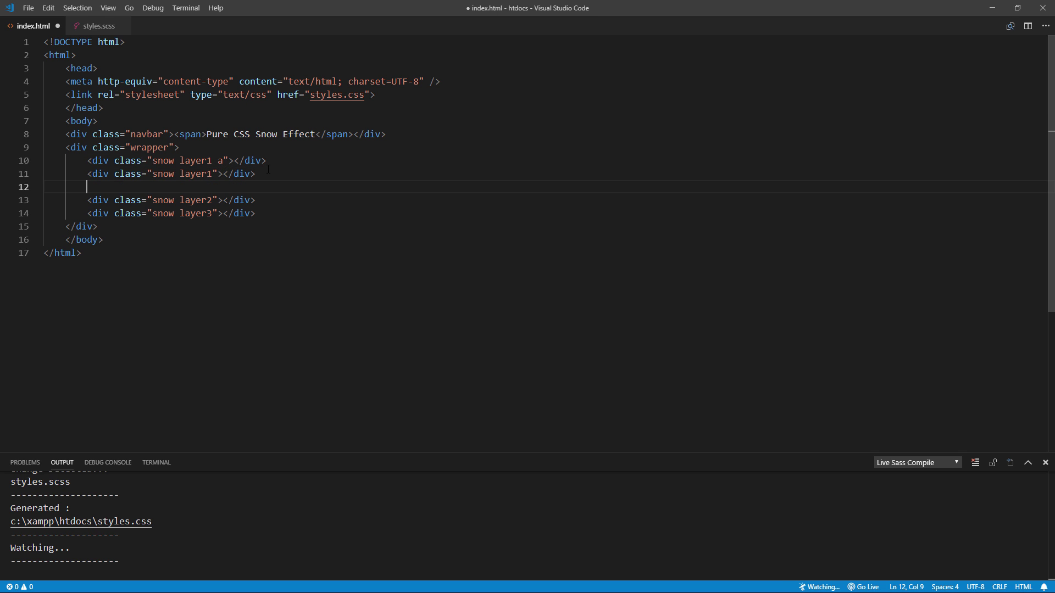
key("ctrl+v")
key("Left")
key("Left")
key("Left")
key("BackSpace")
type("2")
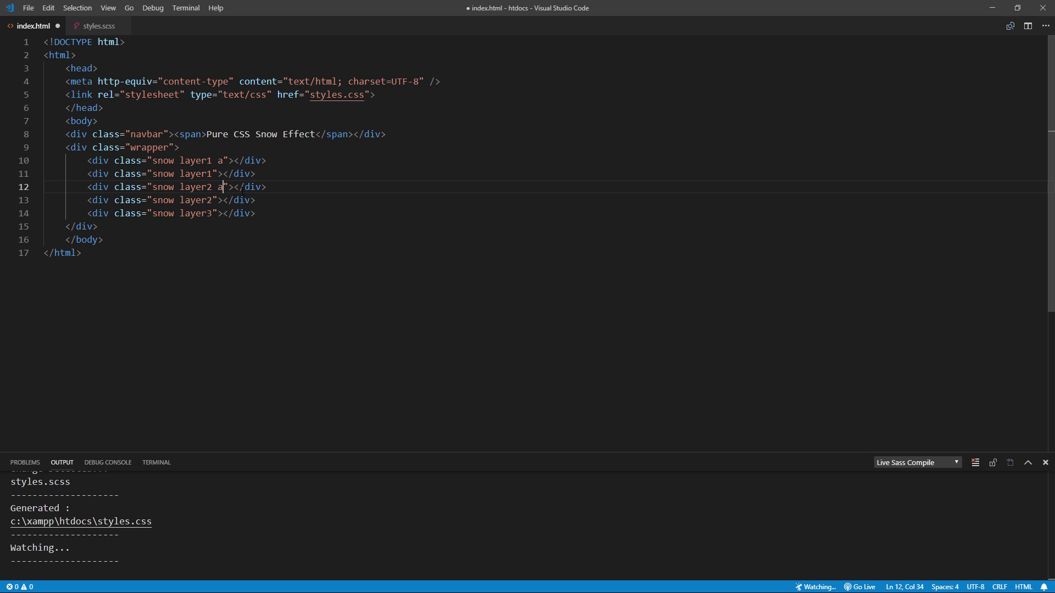
Step: Add another 'a'-classed div copy below layer2 and save index.html
left_click(267, 204)
key("Return")
key("ctrl+v")
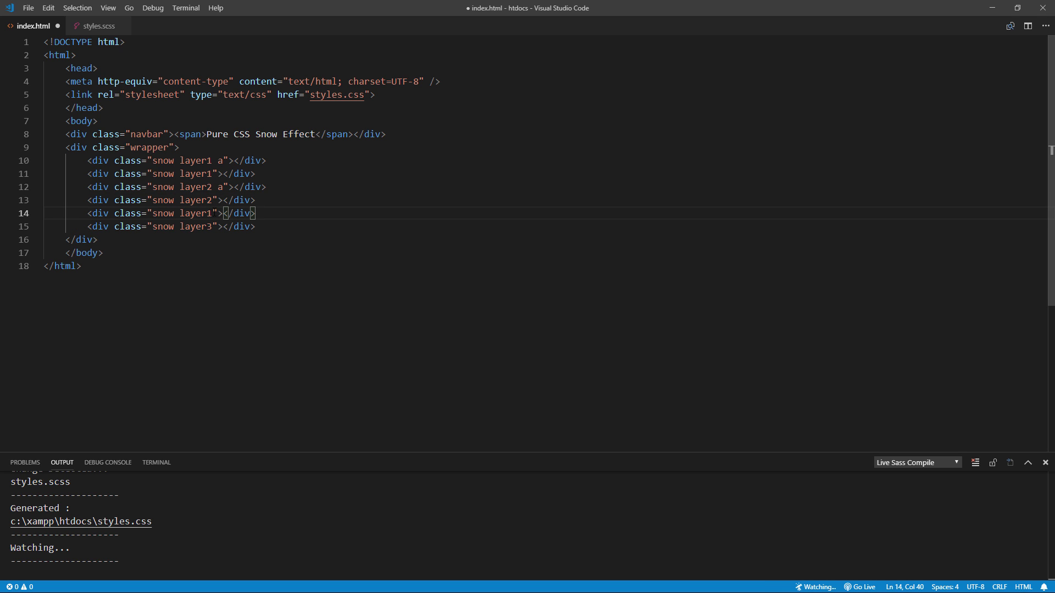
key("Left")
key("Left")
key("Left")
key("BackSpace")
type("3 a")
left_click(273, 200)
key("ctrl+s")
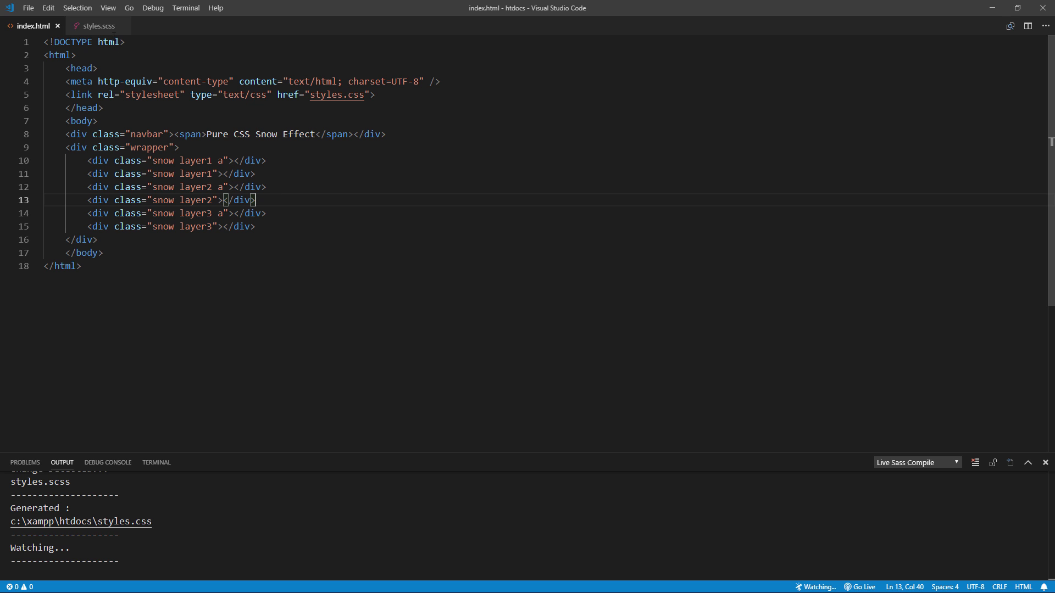
left_click(108, 32)
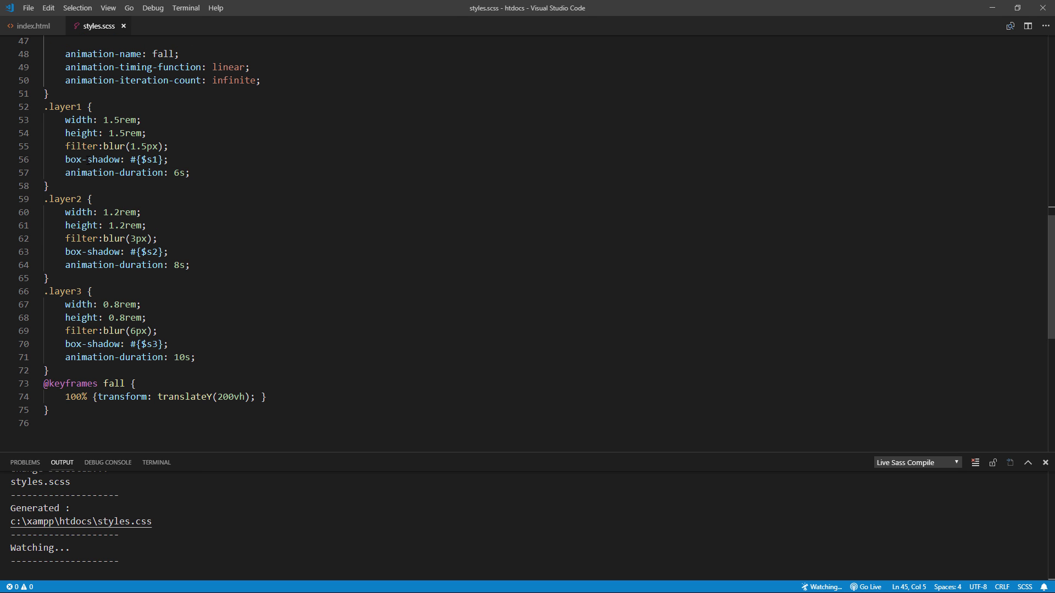
Step: Add a .layer1.a rule with animation-delay: -3s and copy it
key("Return")
type(".layer1")
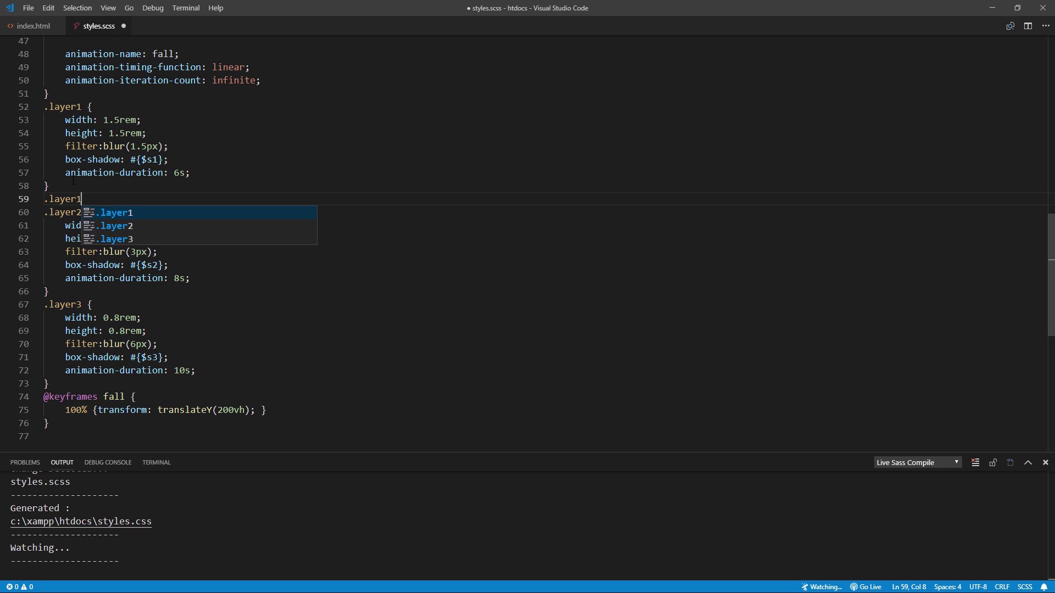
type(".a {")
key("Return")
type("ani")
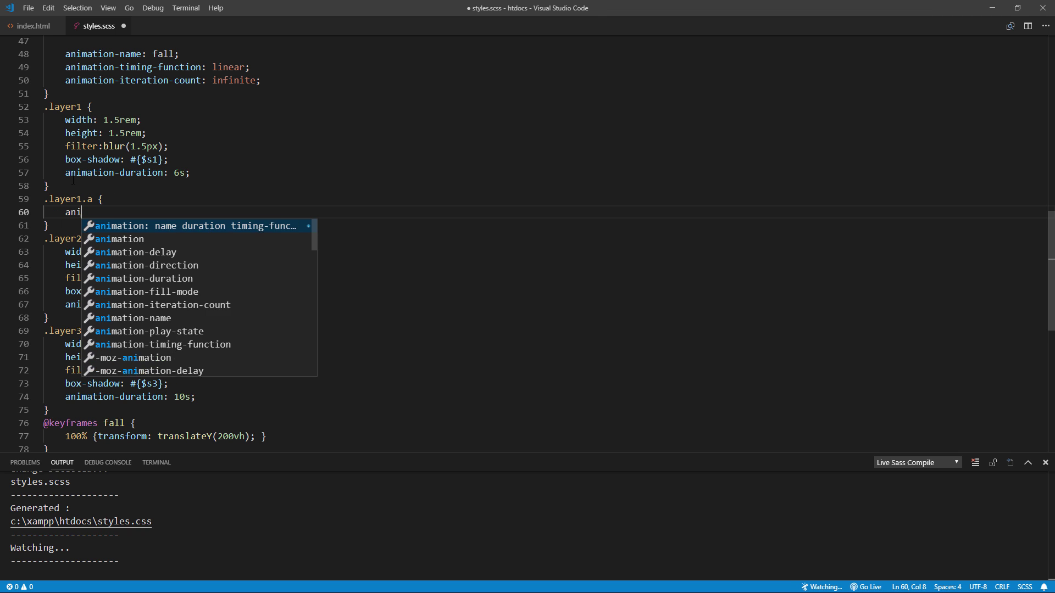
type("mation")
key("Down")
key("Return")
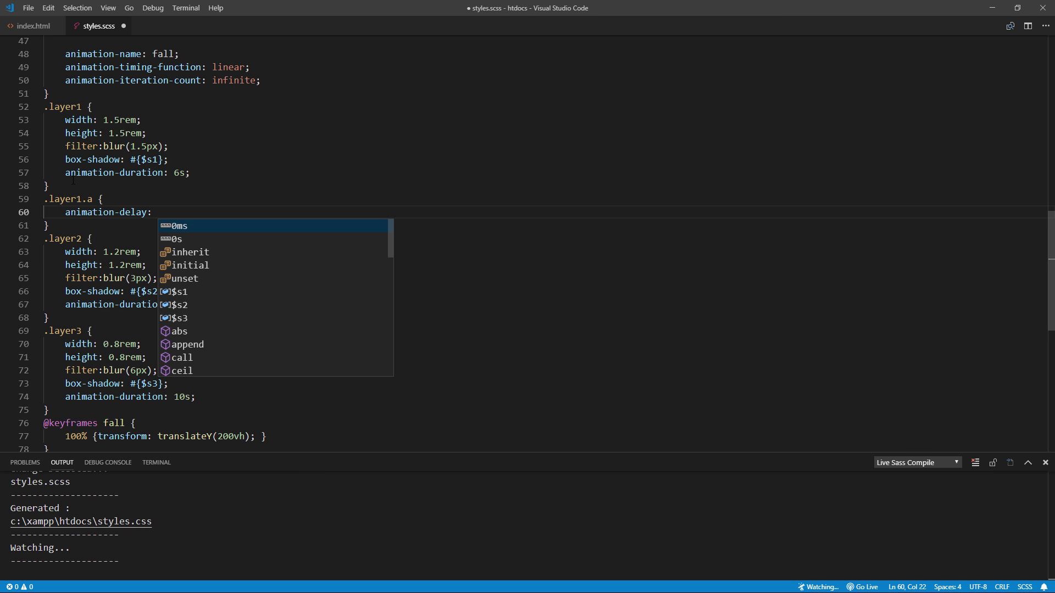
type("-3s")
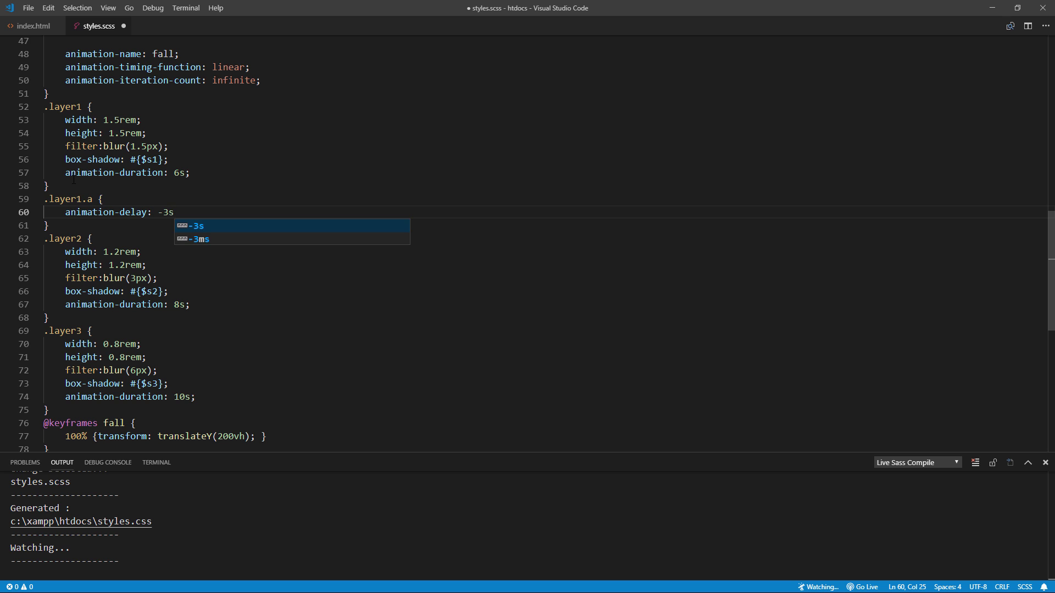
type(";")
left_click_drag(77, 223, 46, 201)
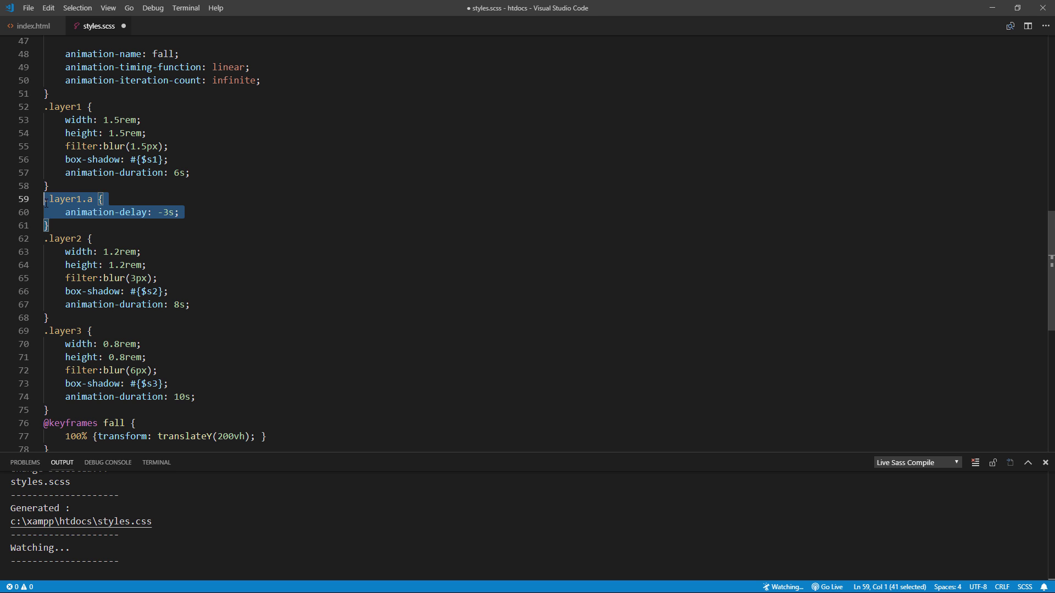
key("ctrl+c")
scroll(70, 207, "down", 1)
scroll(70, 208, "down", 2)
Step: Paste the rule after .layer2 as .layer2.a with a -4s delay
left_click(70, 208)
key("Return")
key("ctrl+v")
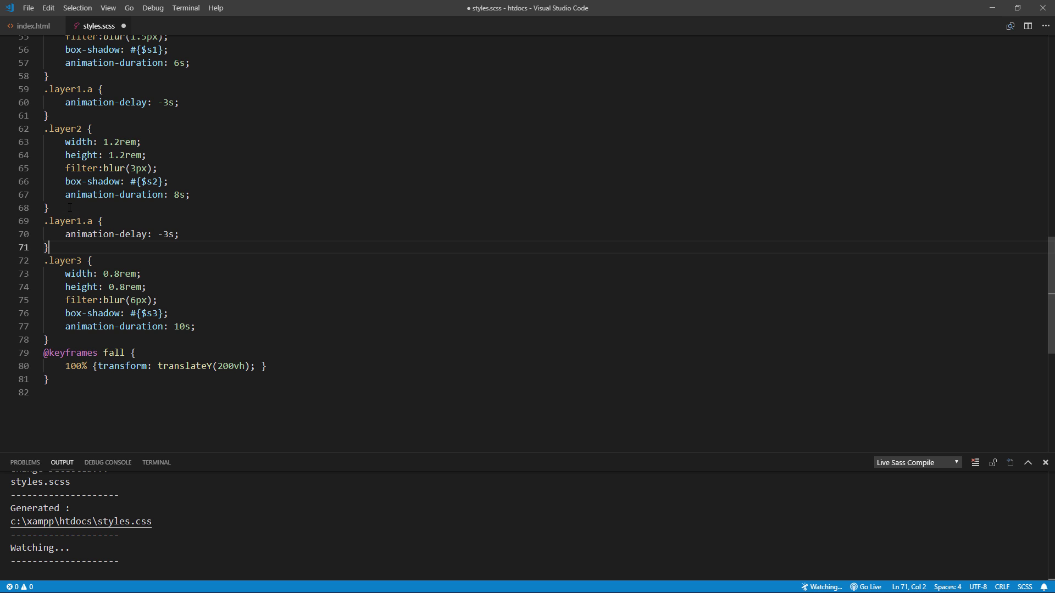
left_click(82, 221)
key("BackSpace")
type("2")
left_click(162, 235)
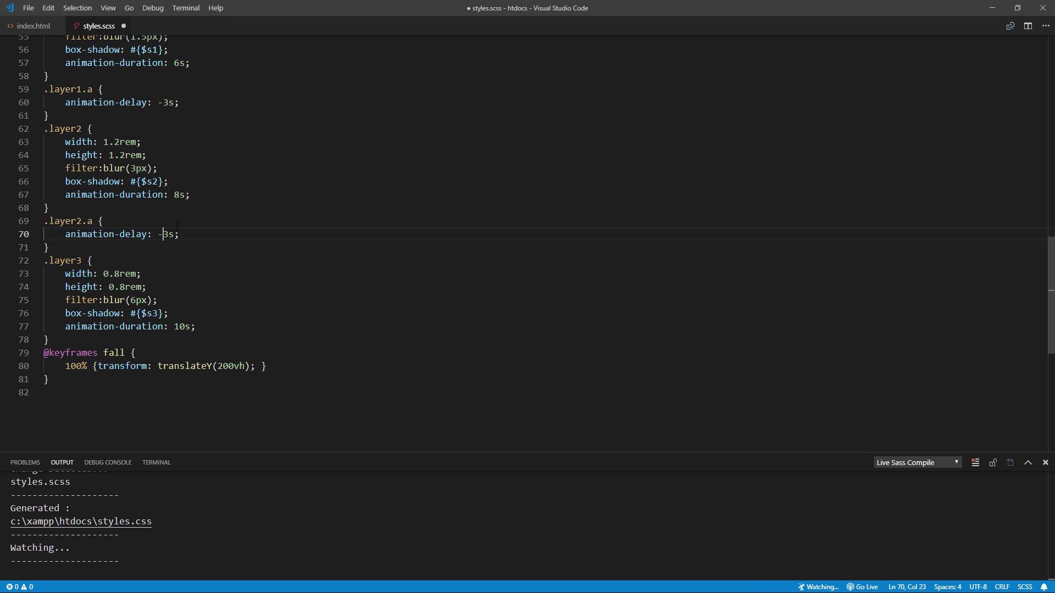
scroll(321, 220, "down", 2)
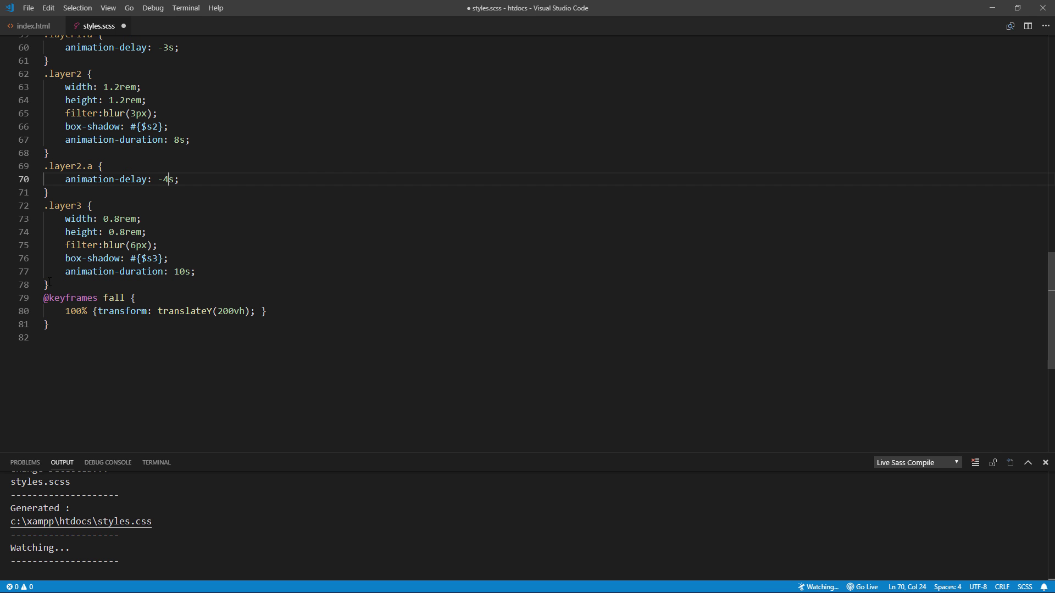
Step: Paste it after .layer3 as .layer3.a with a -5s delay, and save
left_click(60, 284)
key("Return")
key("ctrl+v")
left_click(81, 297)
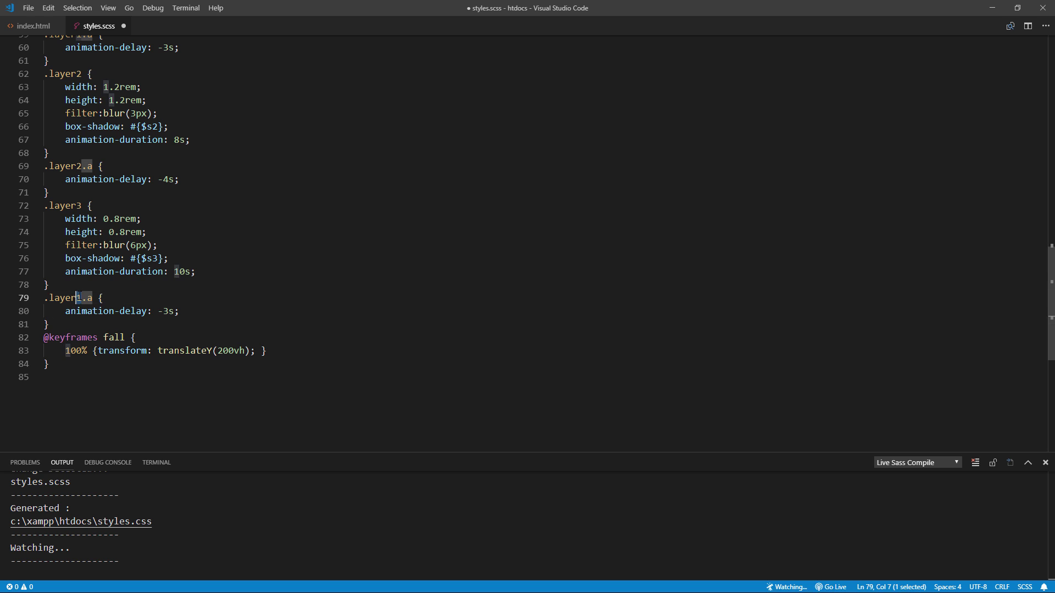
key("BackSpace")
type("3")
left_click(161, 311)
key("Delete")
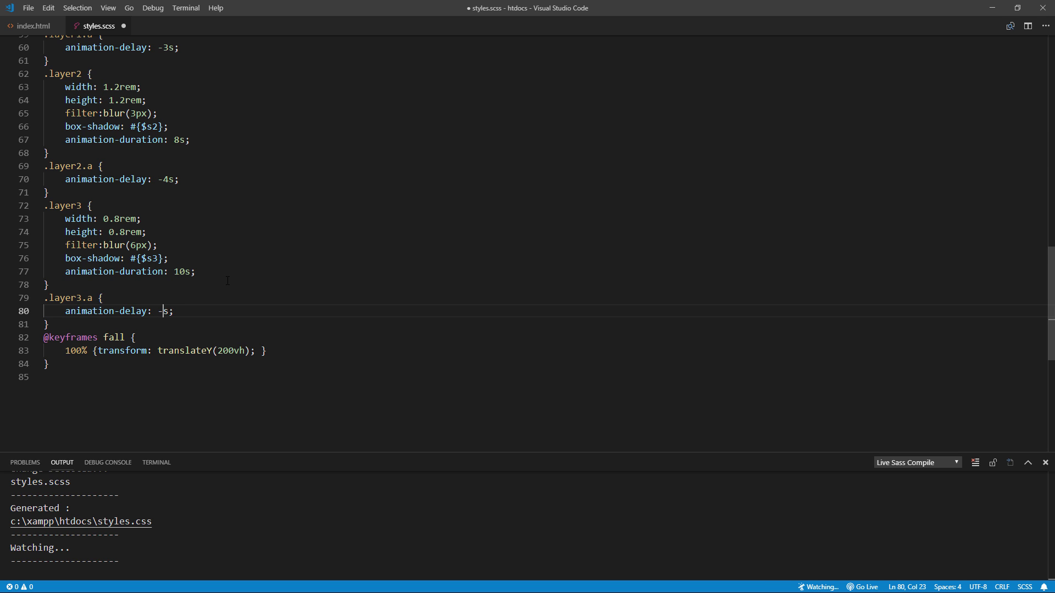
key("ctrl+s")
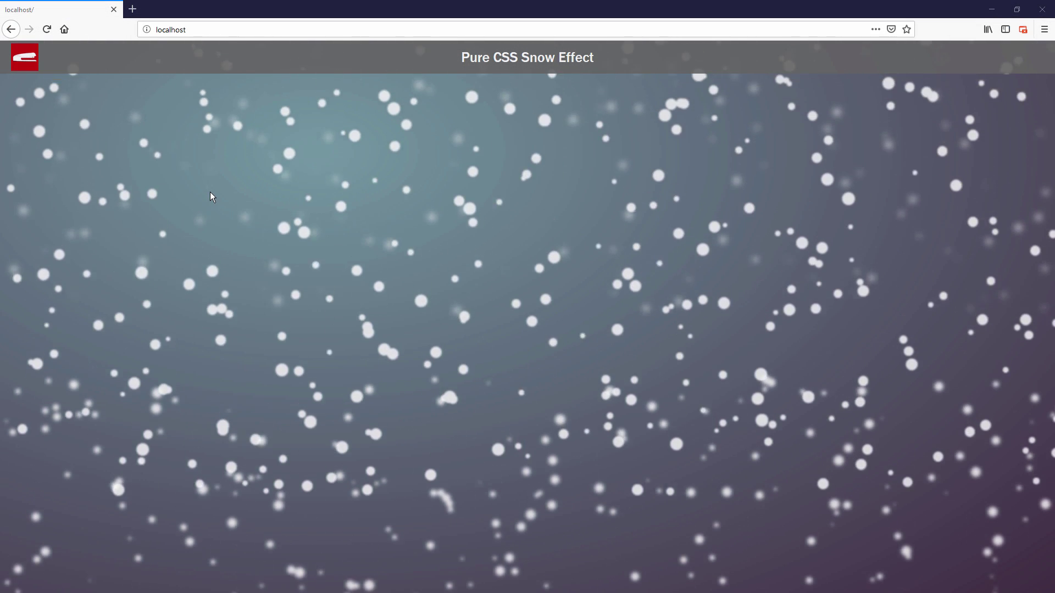
Step: Reload Firefox to see the offset snow layers filling the whole background
left_click(48, 34)
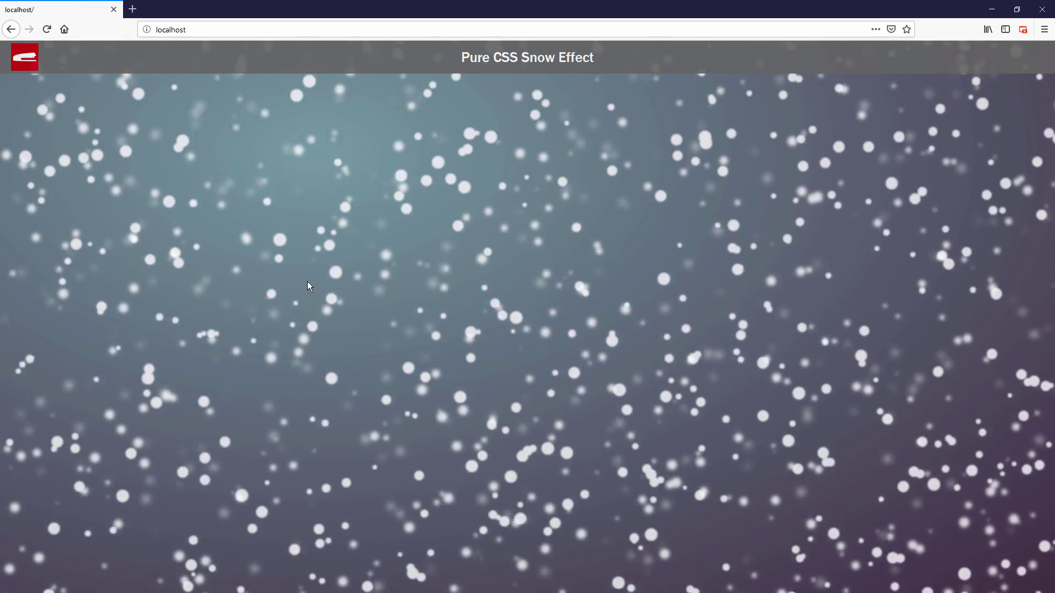